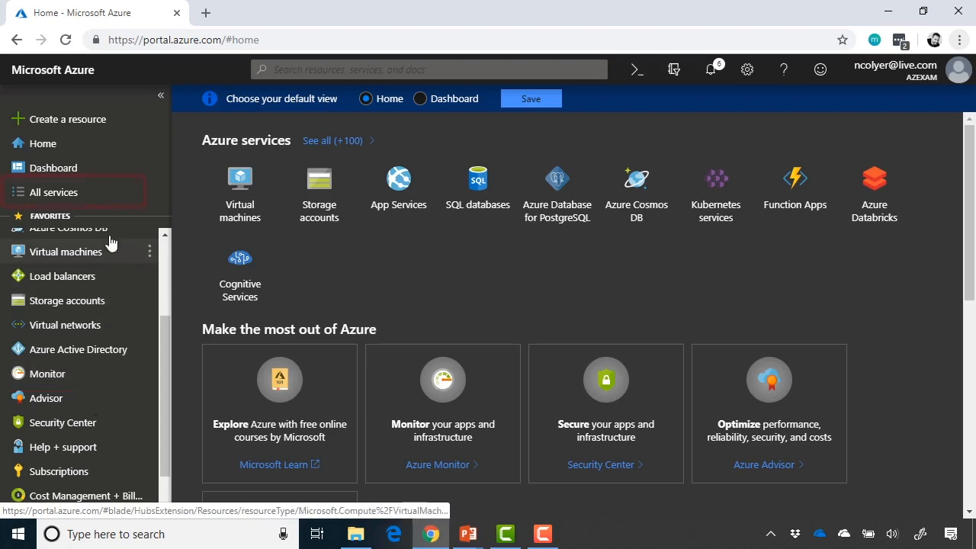
Find Azure Monitor by filtering All services for 'monitor', skim its overview, then list the virtual machines
click(109, 191)
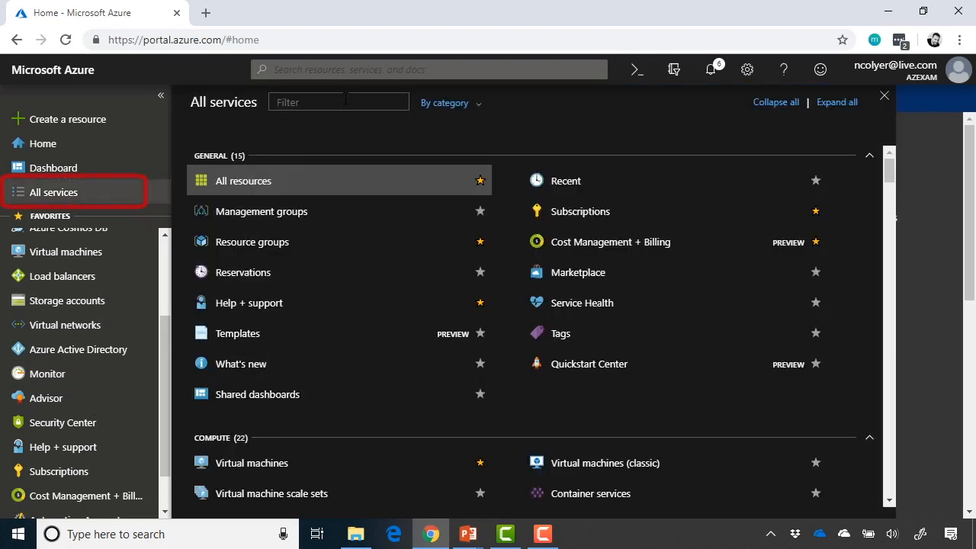
text(monitor)
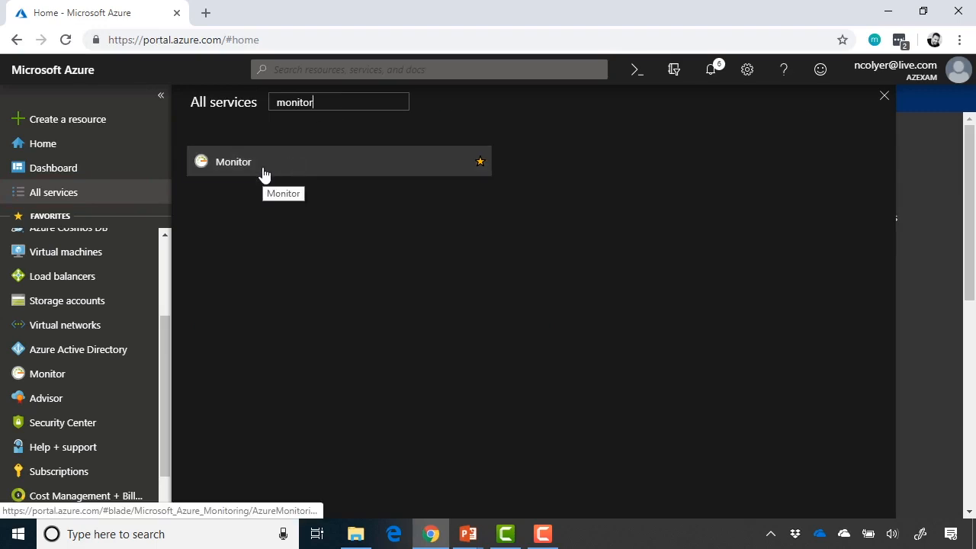
click(263, 174)
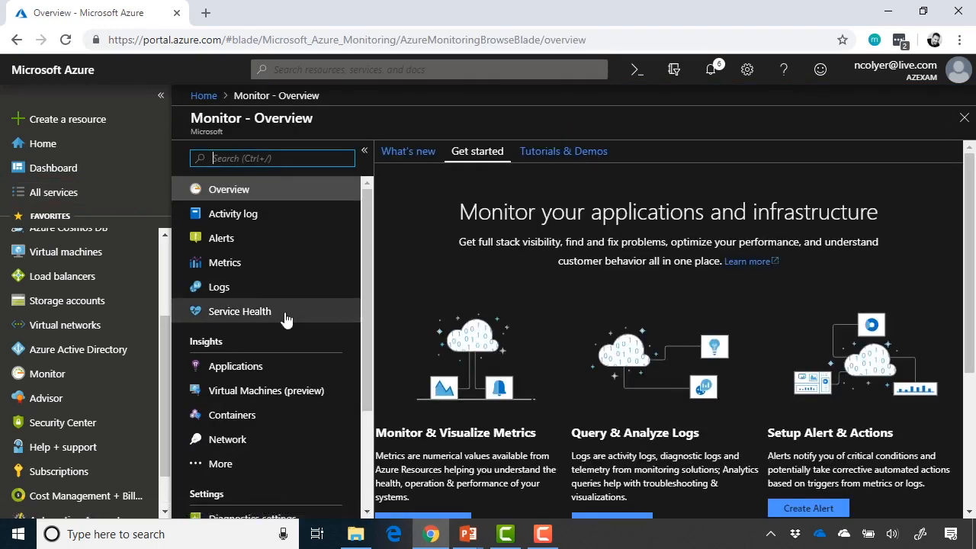
scroll(476, 274, down, 1)
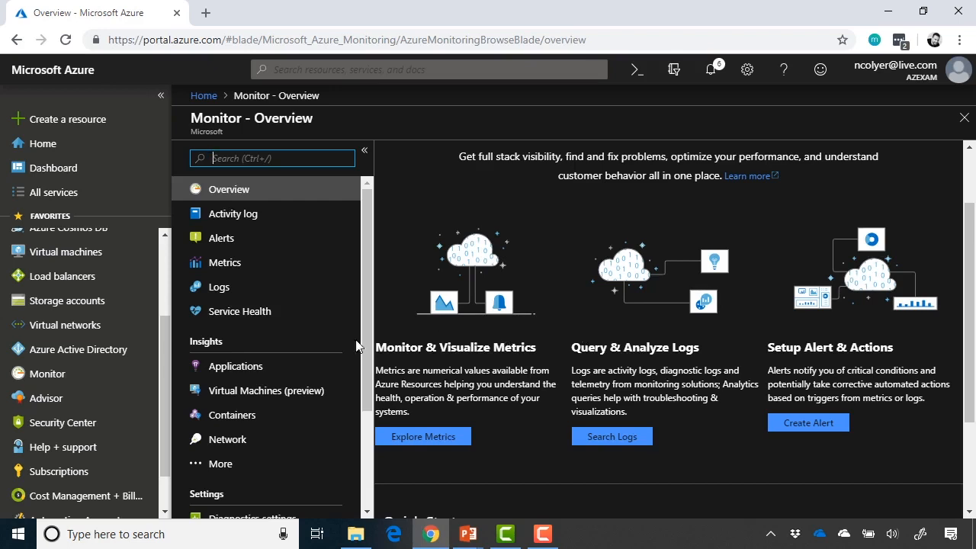
click(89, 258)
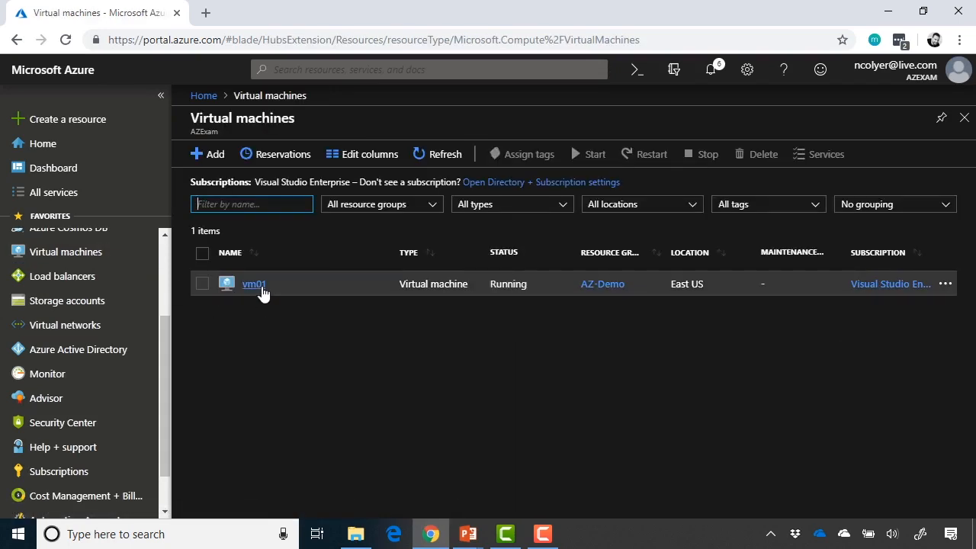
Open vm01, scroll its menu to the Monitoring section, then return to Azure Monitor
click(261, 290)
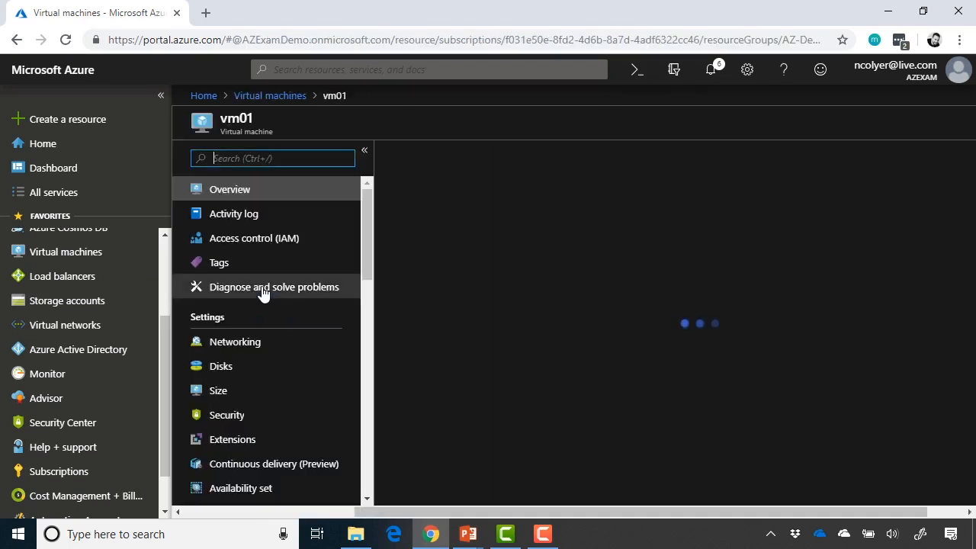
scroll(262, 293, down, 4)
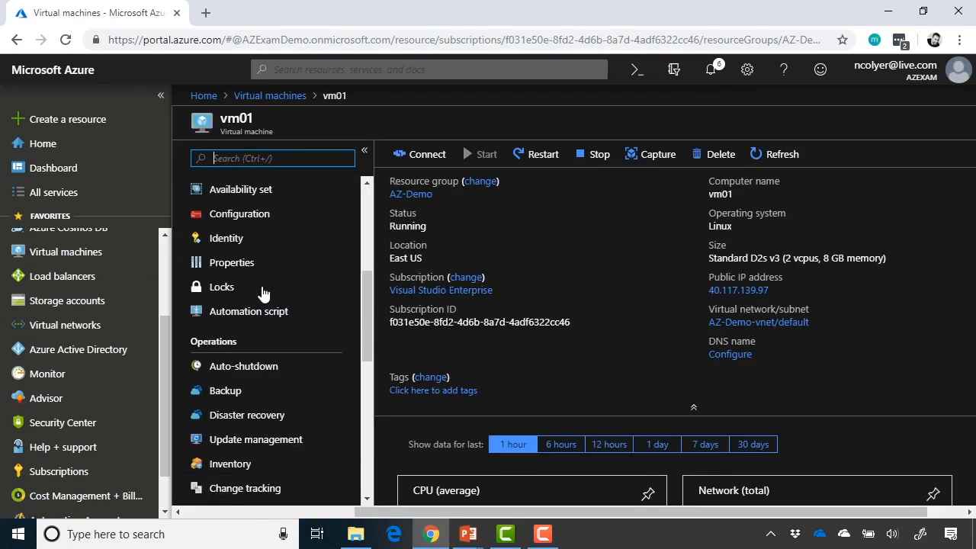
scroll(261, 294, down, 4)
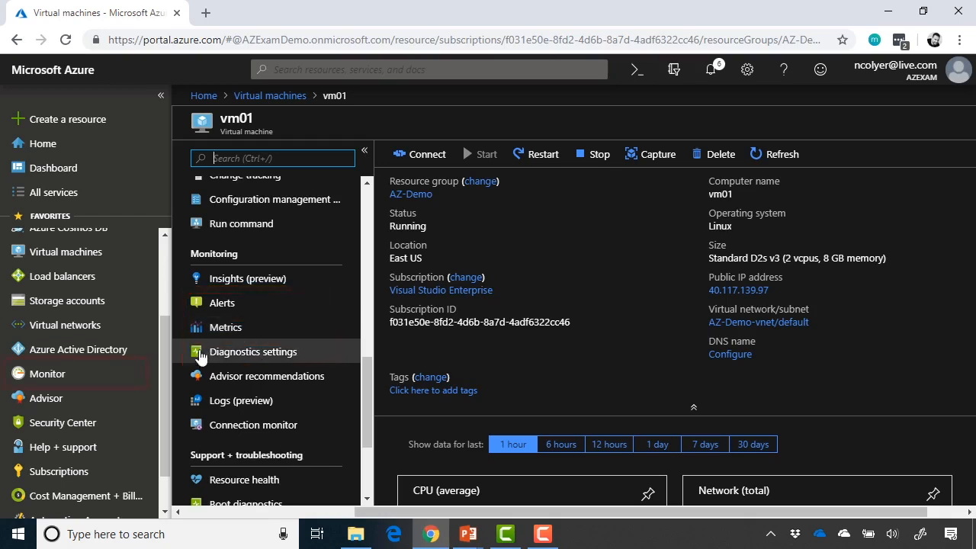
click(98, 381)
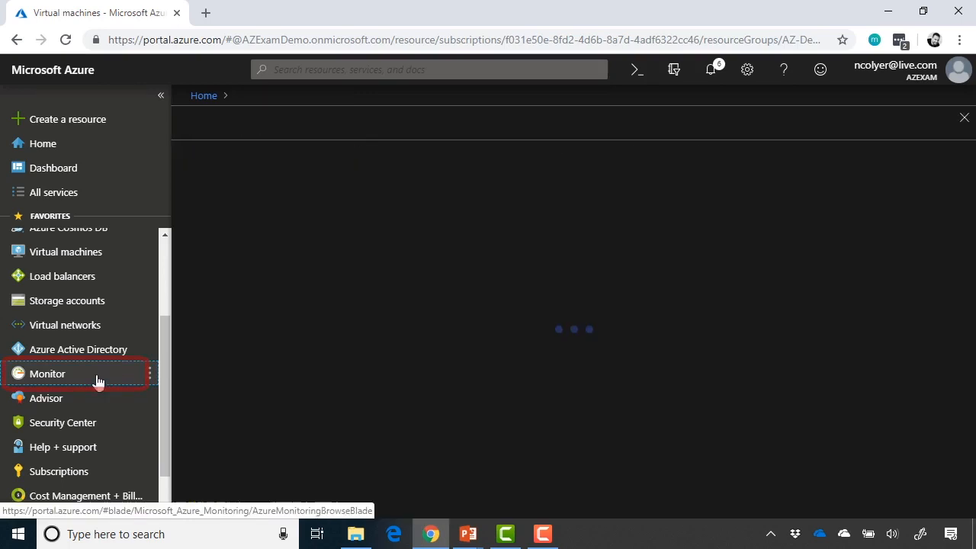
Begin a new chart with Explore Metrics and apply the first (light blue) portal theme
scroll(511, 261, down, 1)
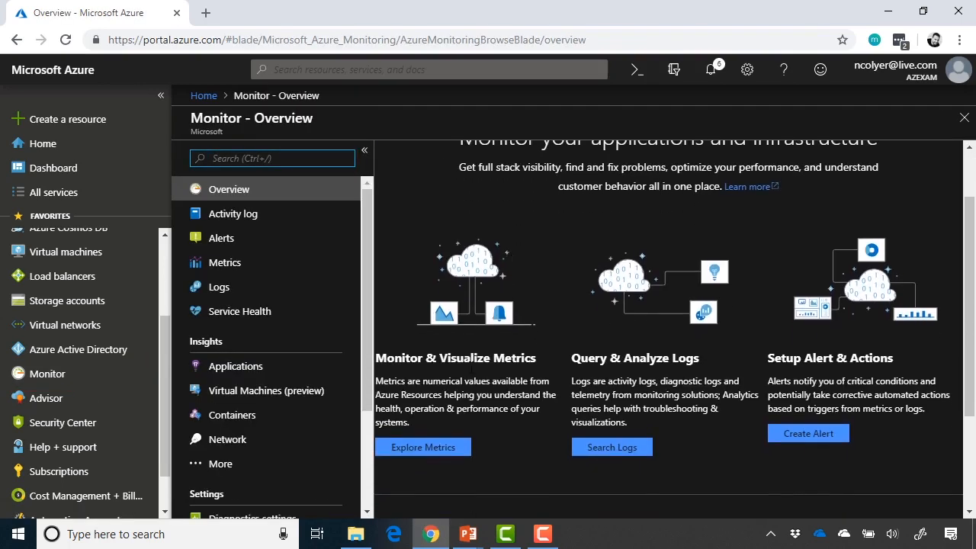
click(438, 449)
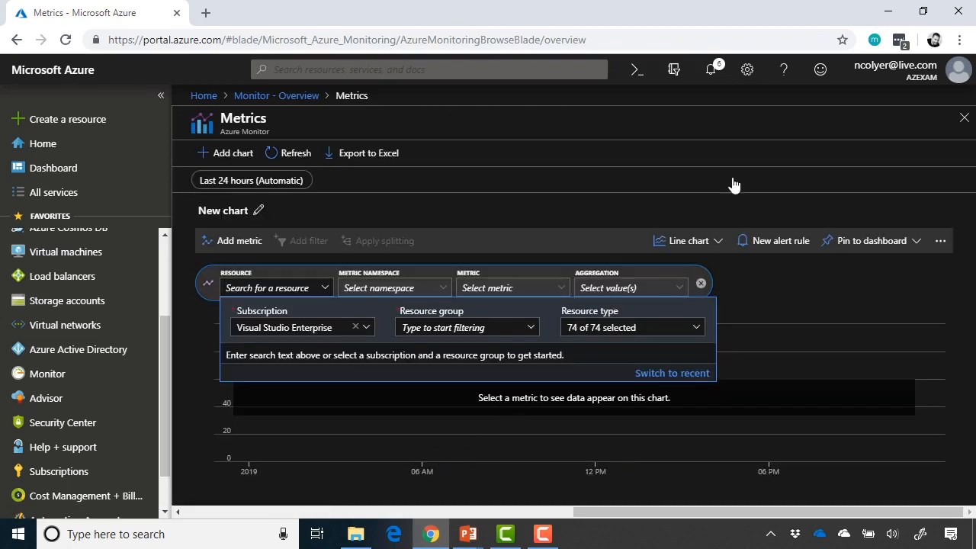
click(746, 71)
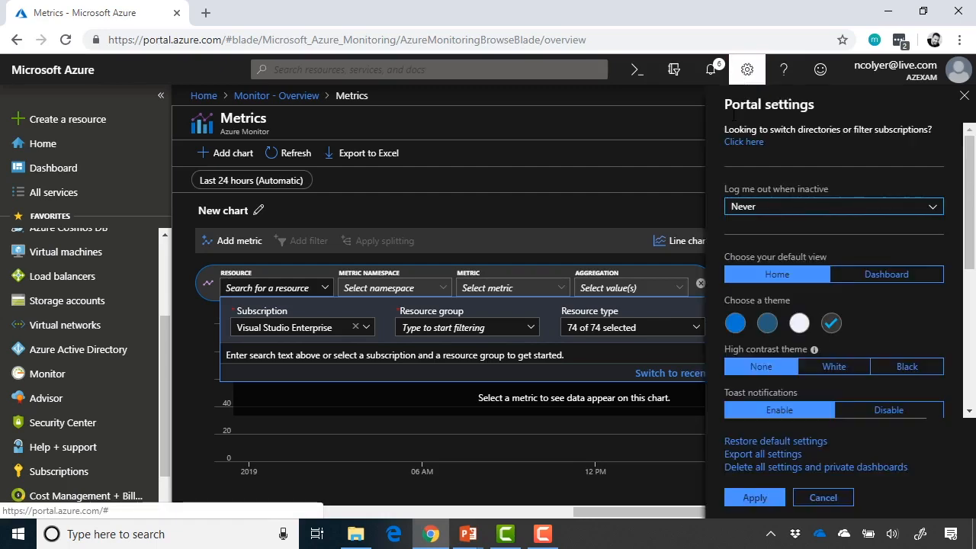
click(736, 324)
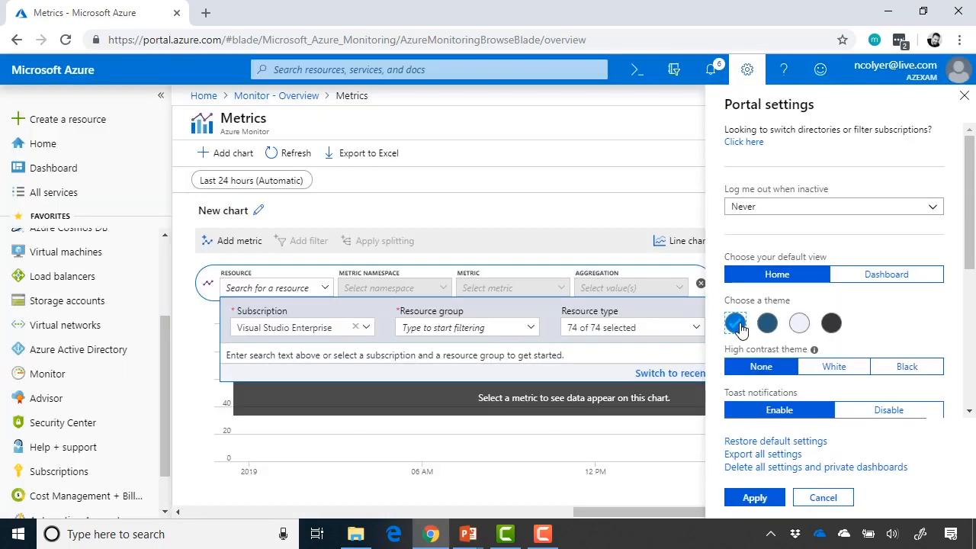
click(769, 499)
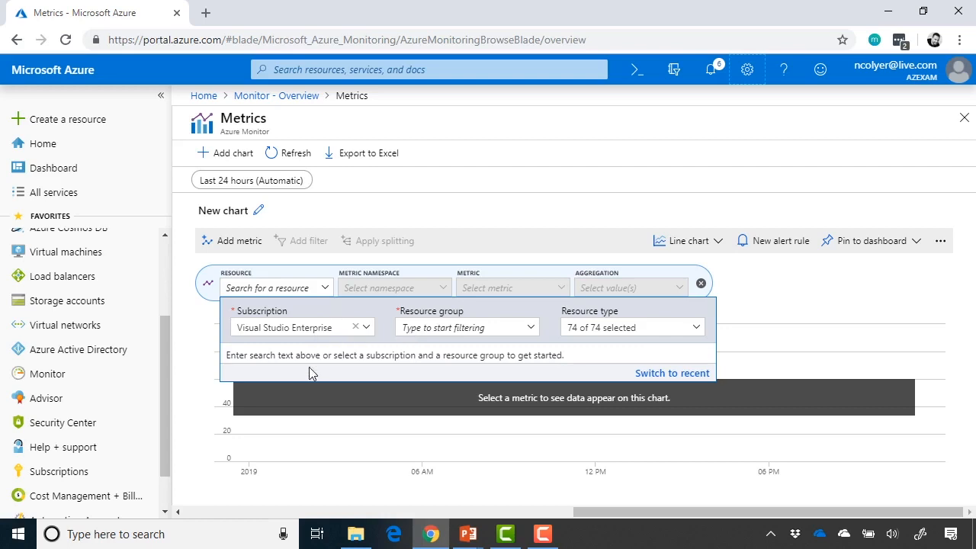
Filter the resource picker to the Visual Studio Enterprise subscription and AZ-Demo group, then select vm01
click(313, 328)
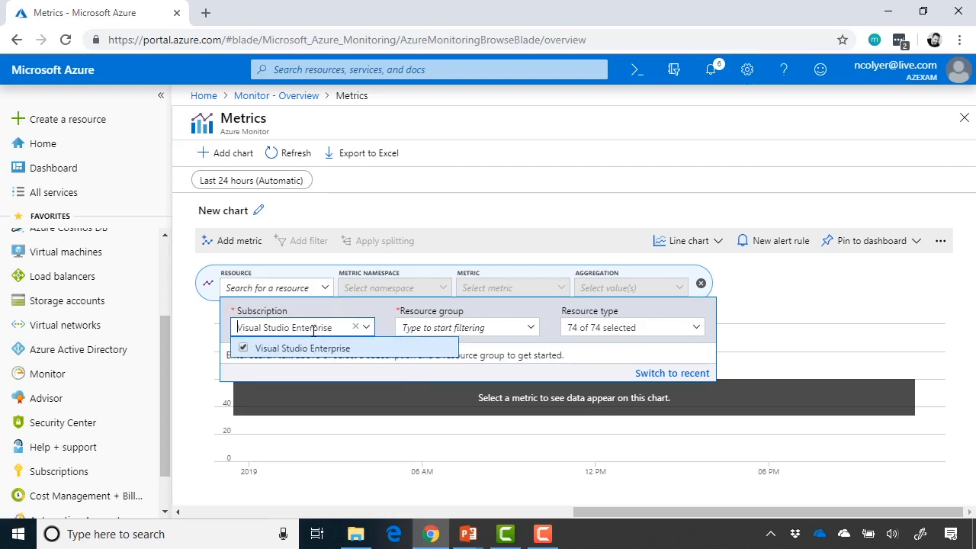
click(391, 328)
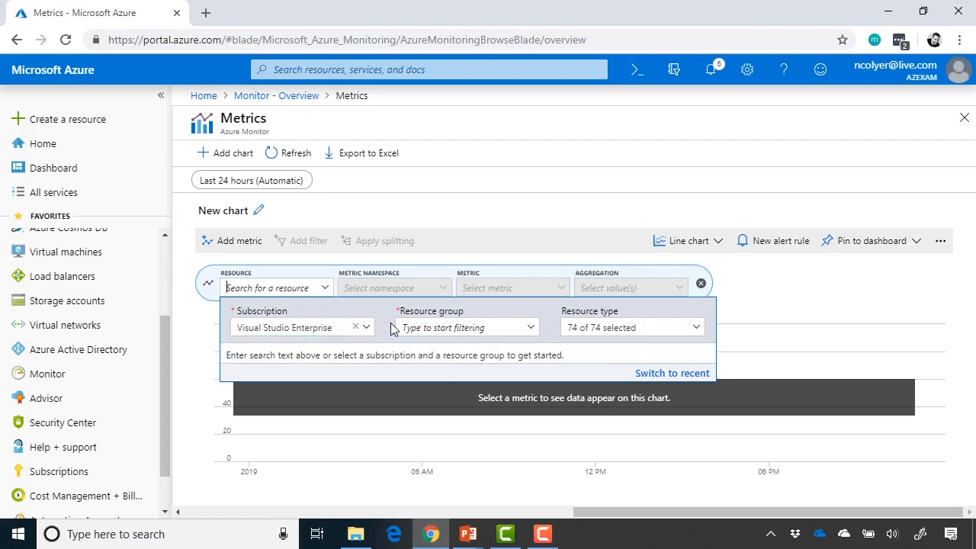
click(529, 330)
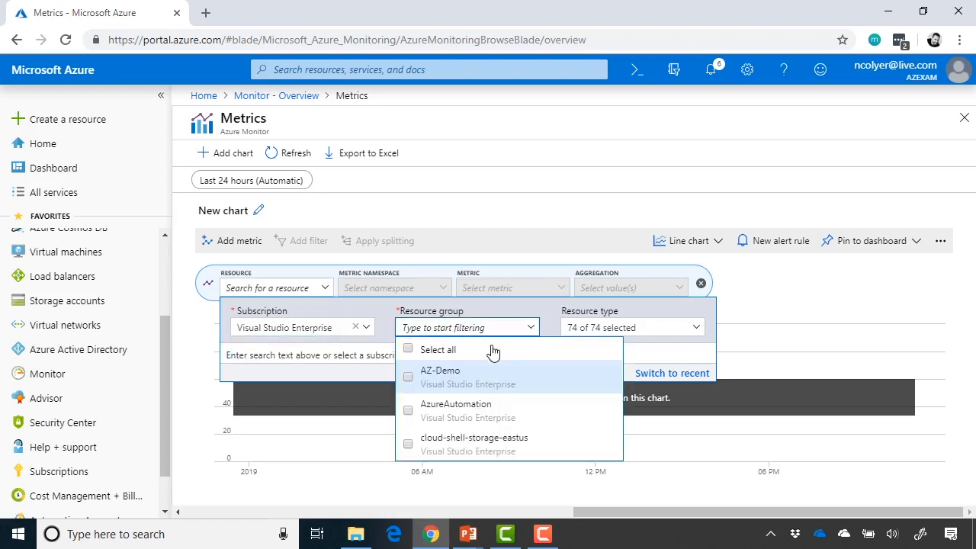
click(410, 377)
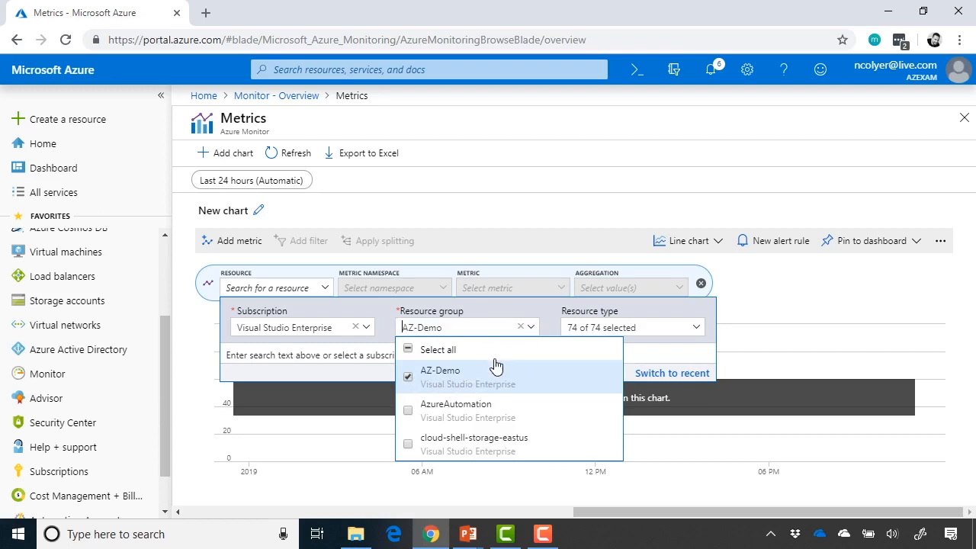
click(547, 319)
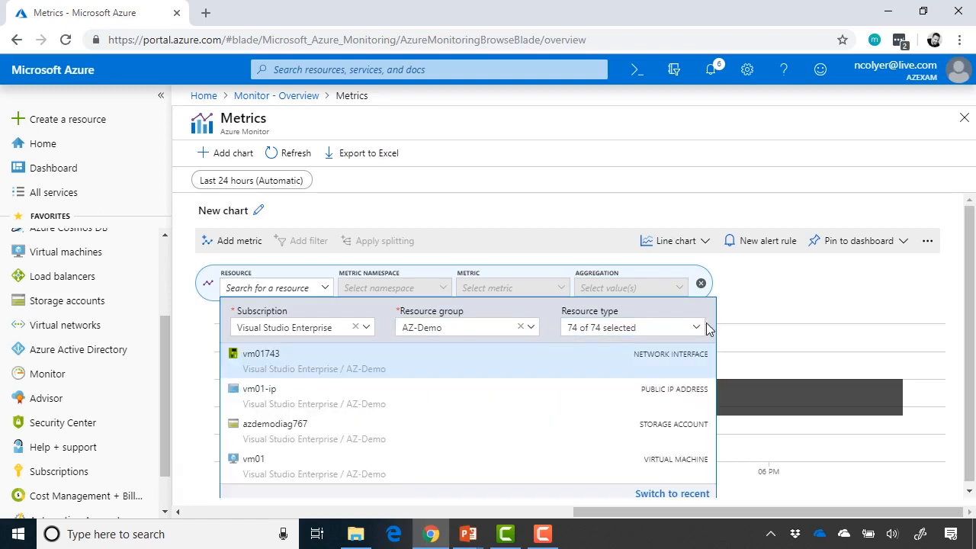
click(697, 329)
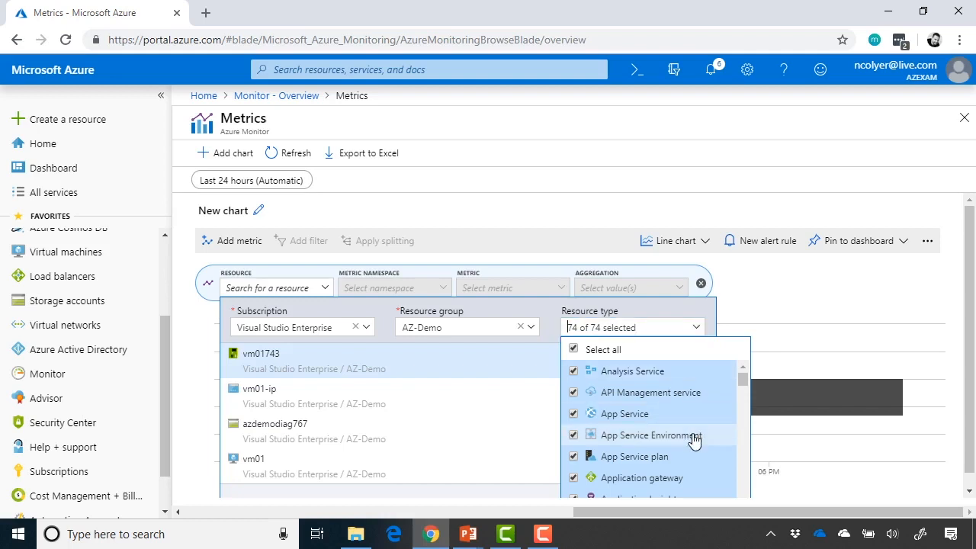
scroll(694, 436, down, 5)
scroll(694, 438, down, 3)
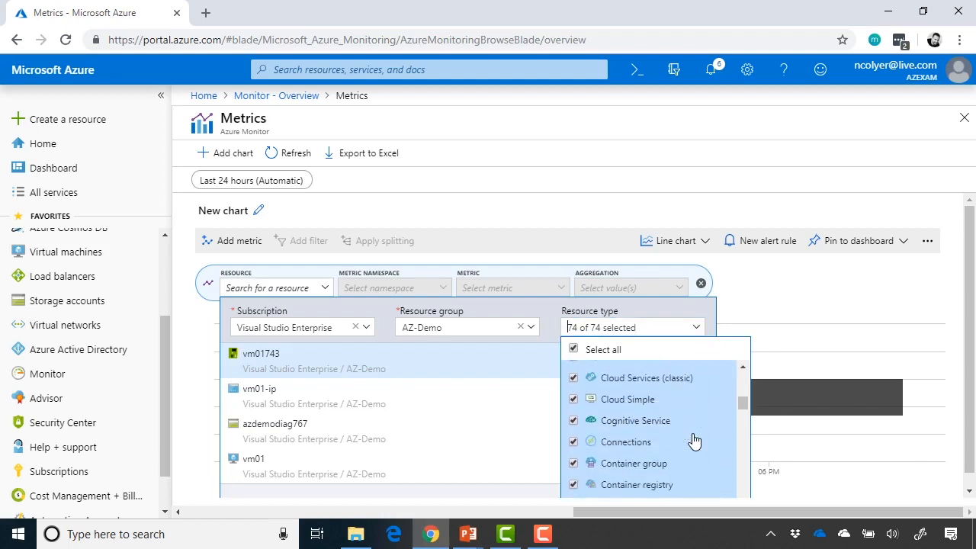
click(690, 307)
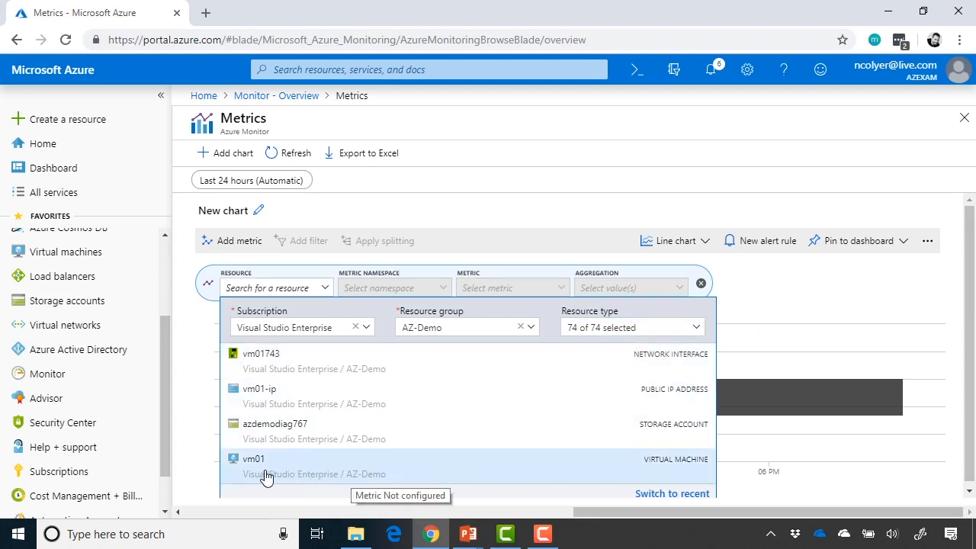
click(347, 475)
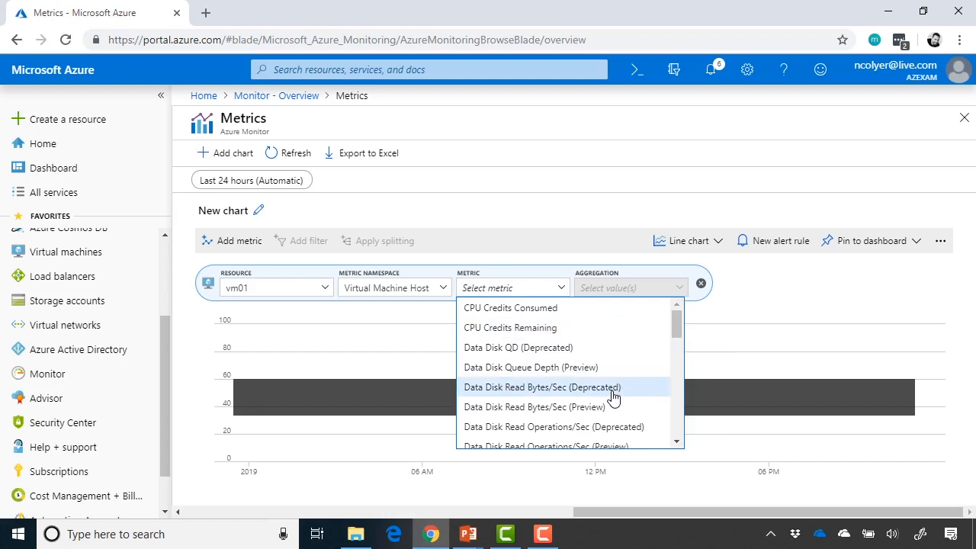
Plot vm01's Percentage CPU metric, averaged over the last 24 hours (about 0.26%)
scroll(613, 396, down, 3)
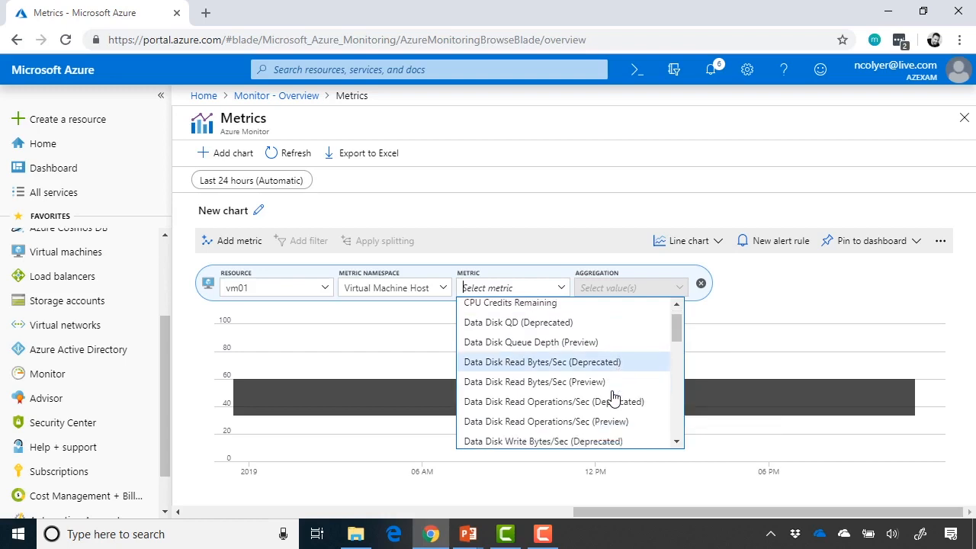
scroll(613, 397, down, 6)
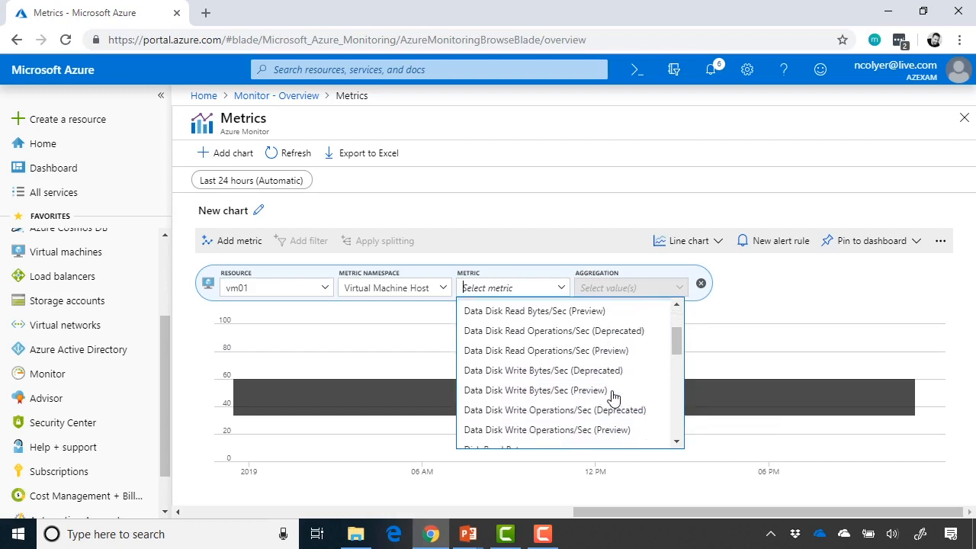
scroll(615, 398, down, 2)
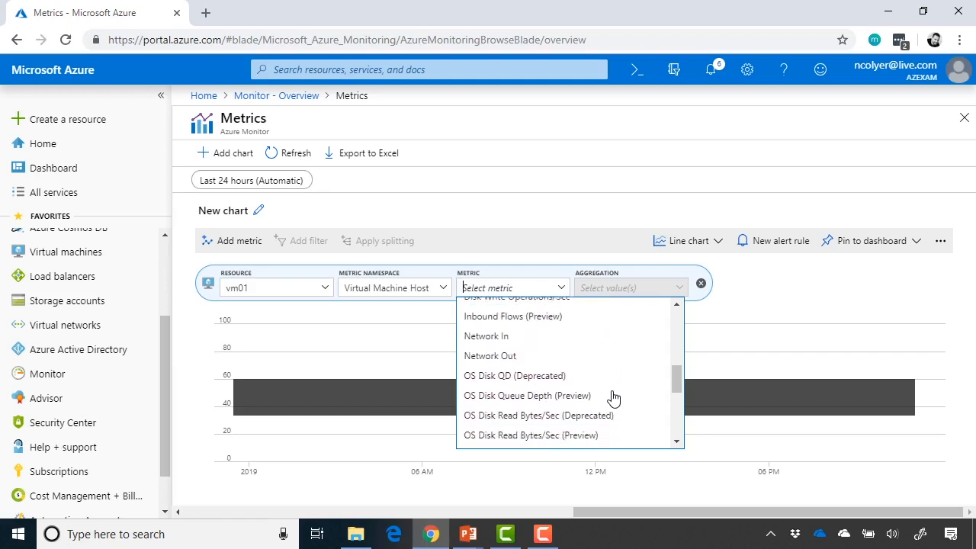
scroll(583, 339, down, 5)
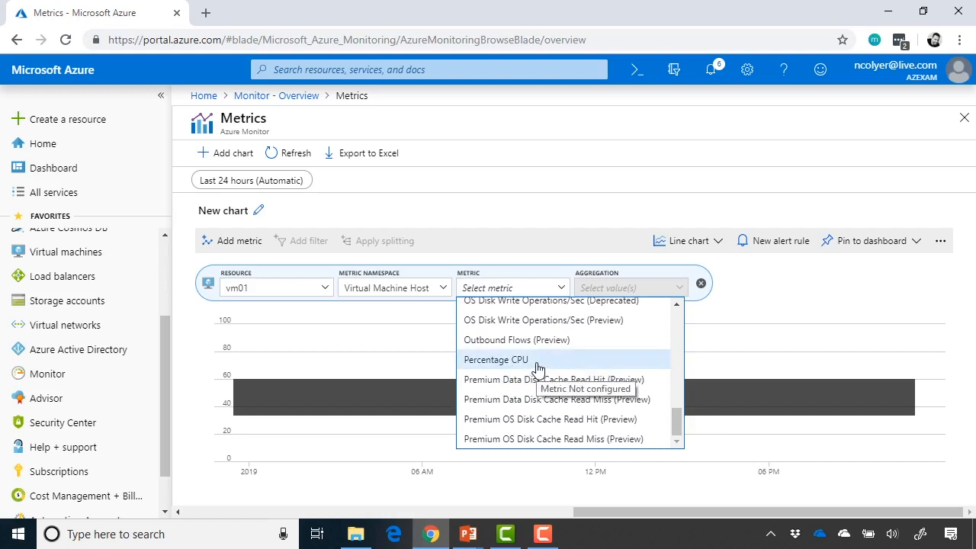
click(537, 369)
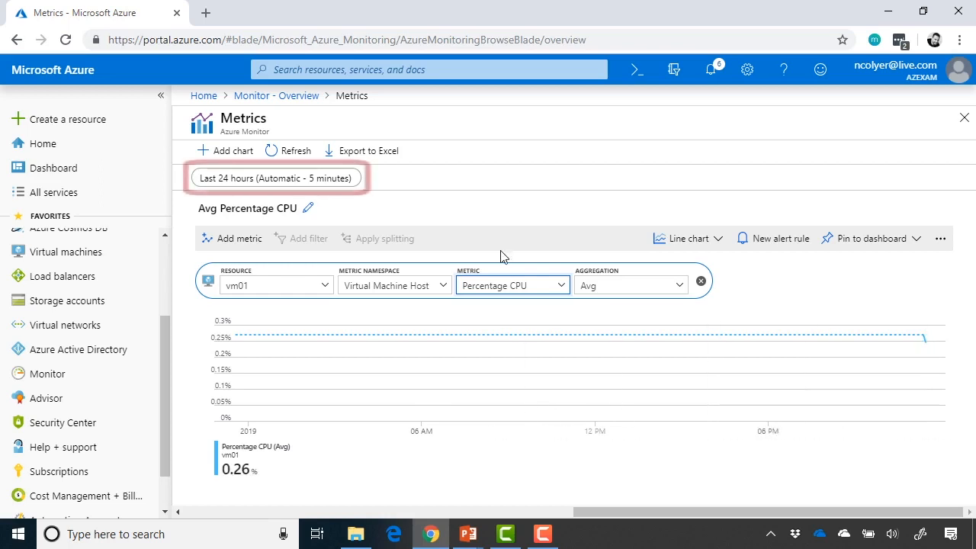
Set the chart's time range to Last 30 minutes
click(293, 187)
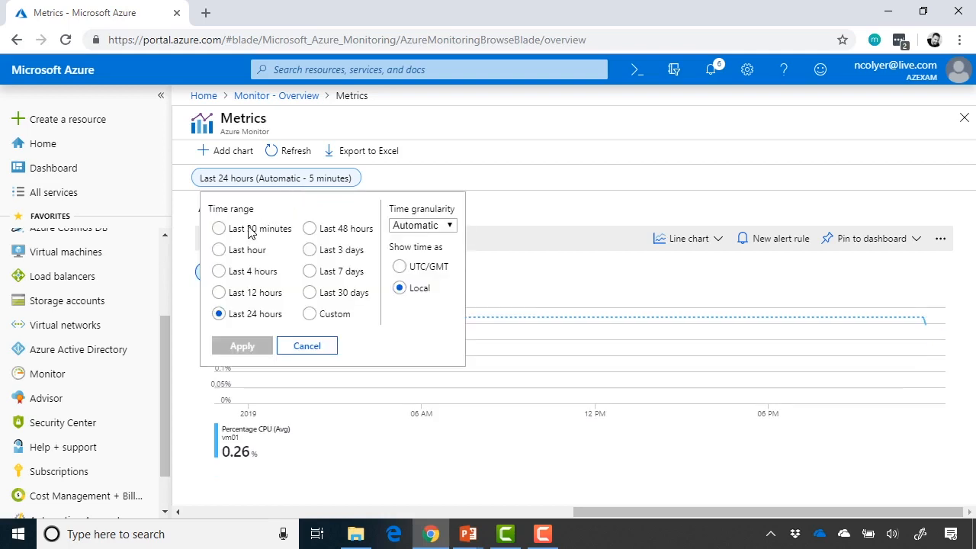
click(249, 230)
click(255, 346)
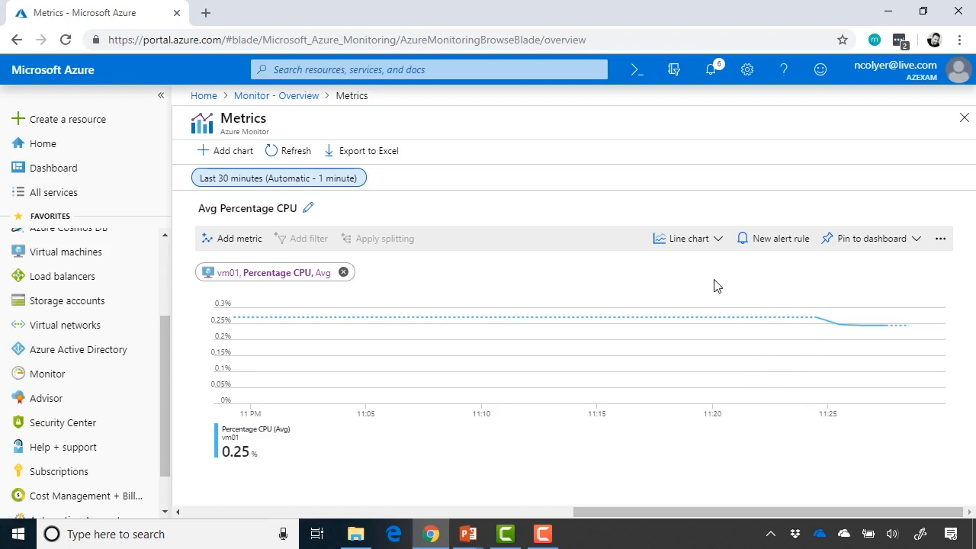
Change the Percentage CPU aggregation from Avg to Min, then to Max (0.37%)
click(292, 279)
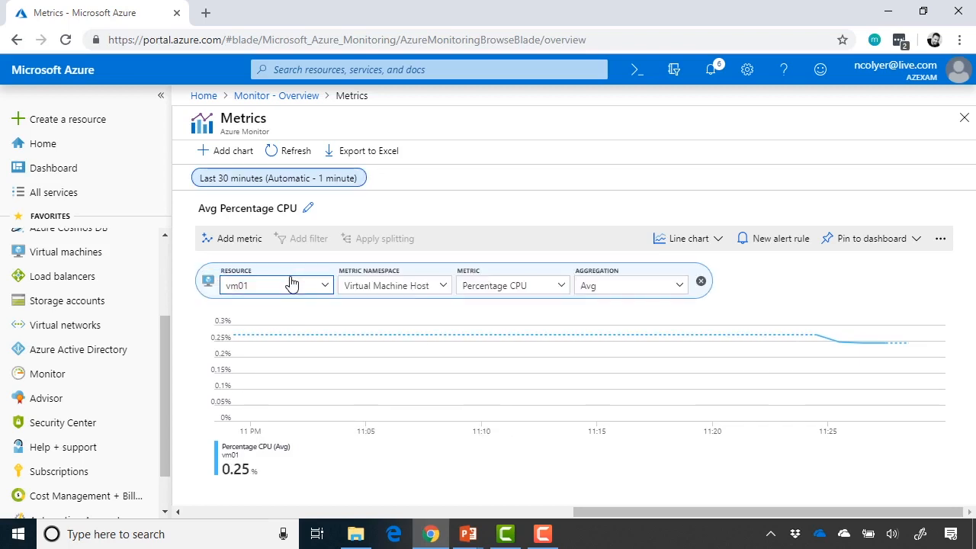
click(679, 286)
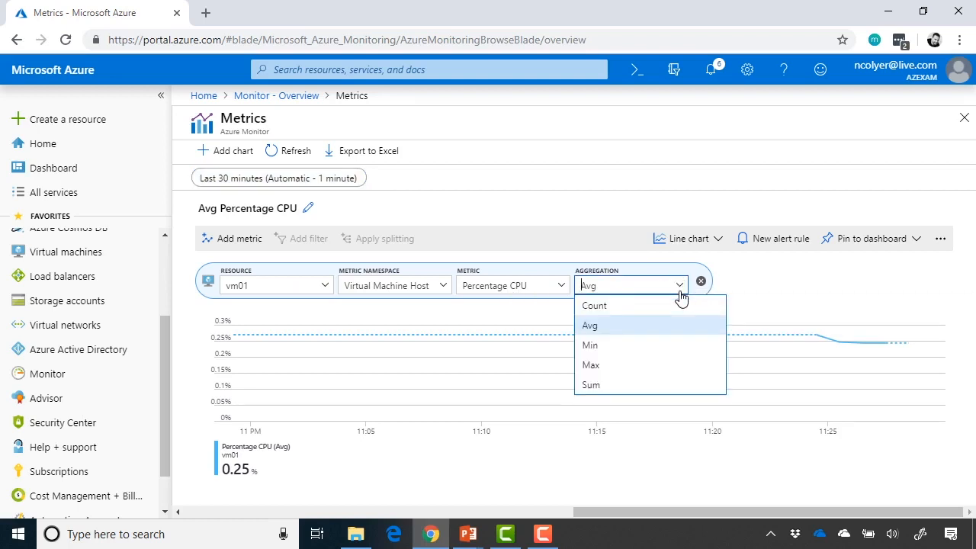
click(660, 345)
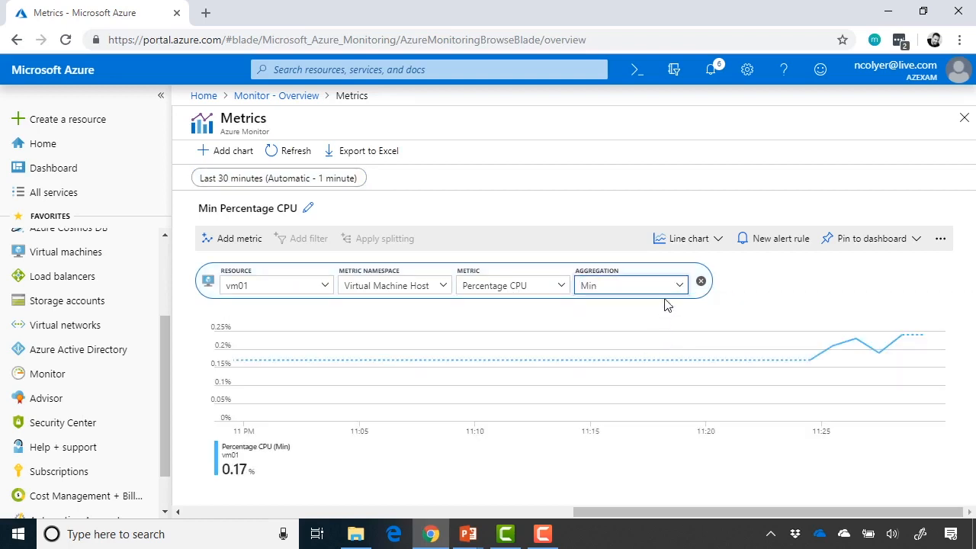
click(672, 288)
click(645, 367)
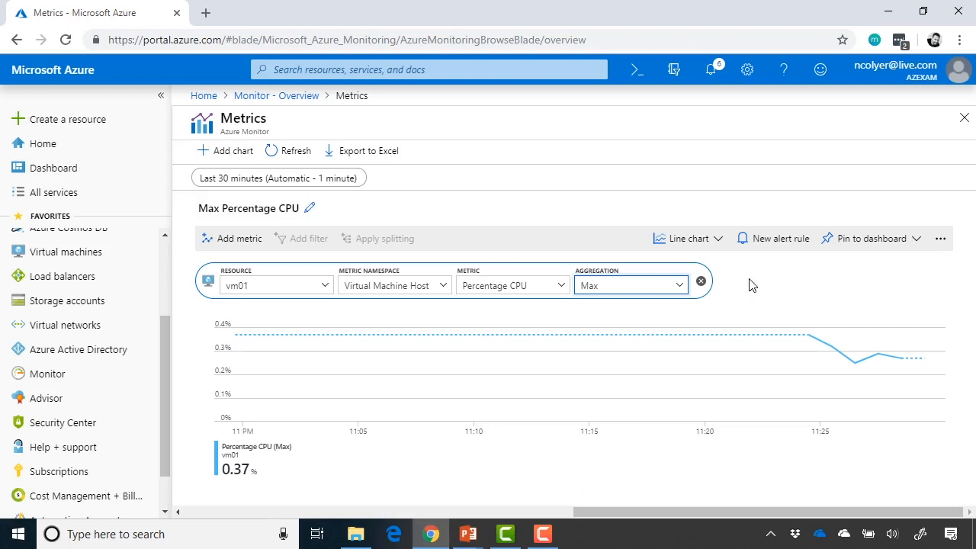
click(718, 241)
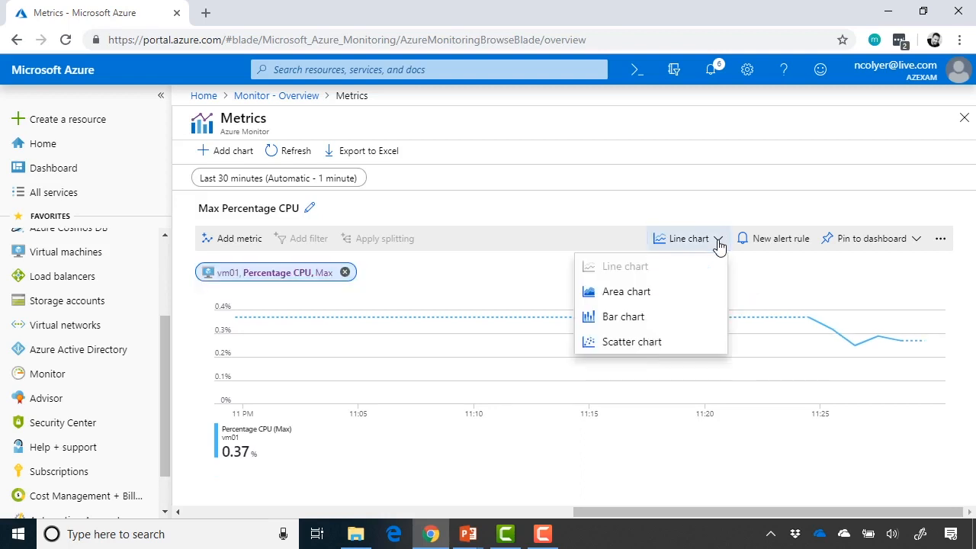
Show the Max CPU chart as bars, pin it to the current dashboard, and open that dashboard
click(683, 321)
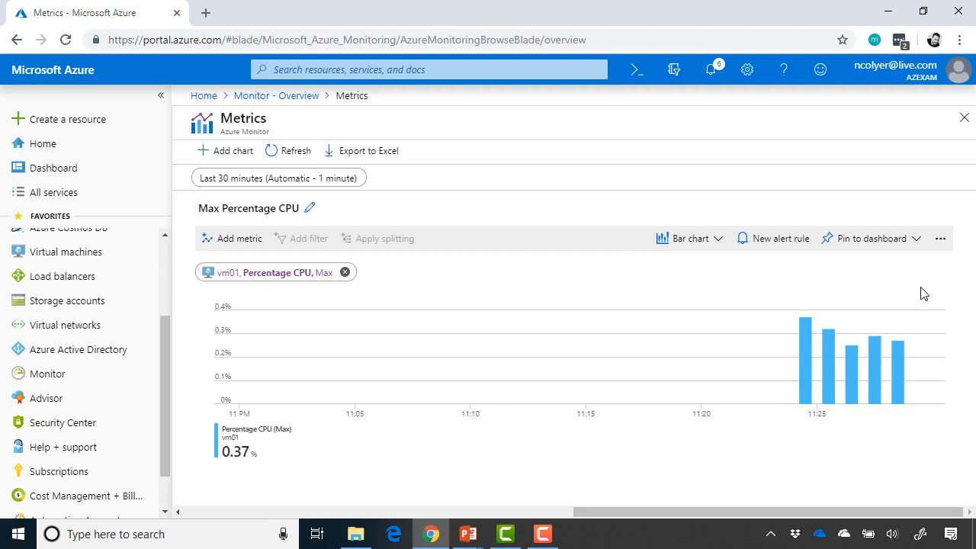
click(919, 254)
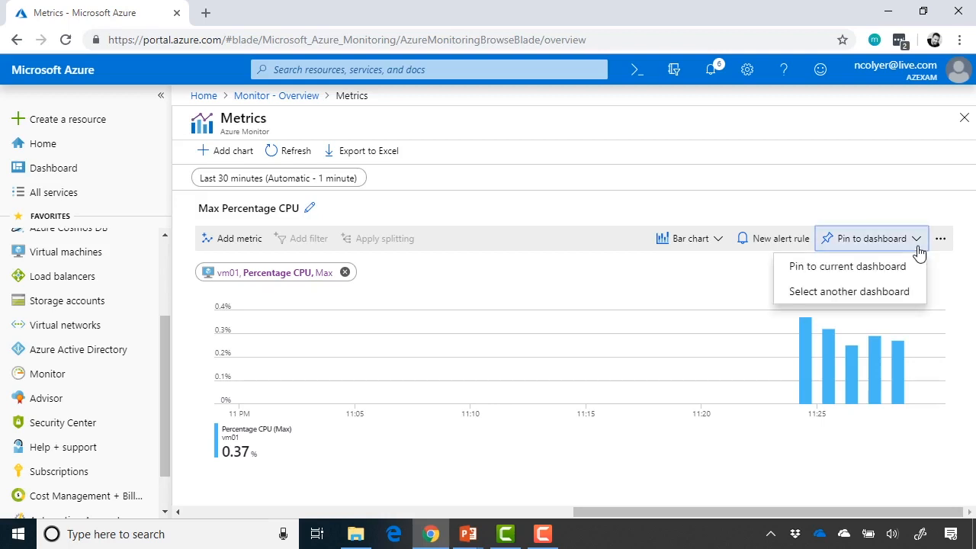
click(862, 281)
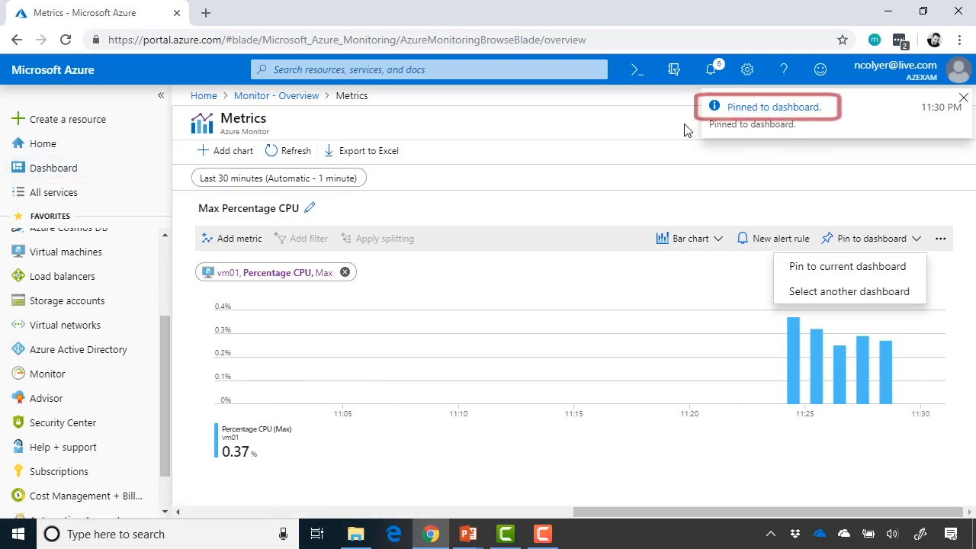
click(761, 112)
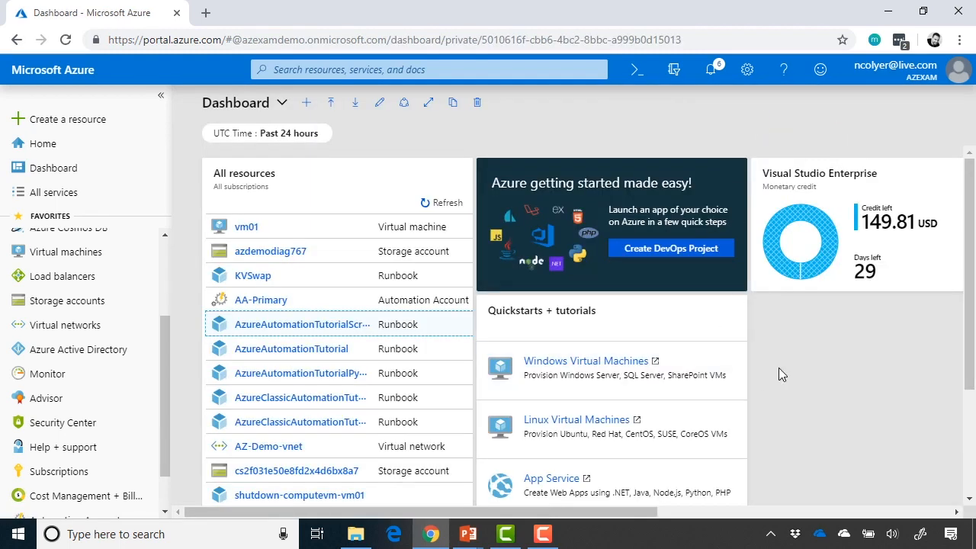
Scroll right to the pinned Max Percentage CPU tile and put the dashboard into edit mode
scroll(778, 368, right, 5)
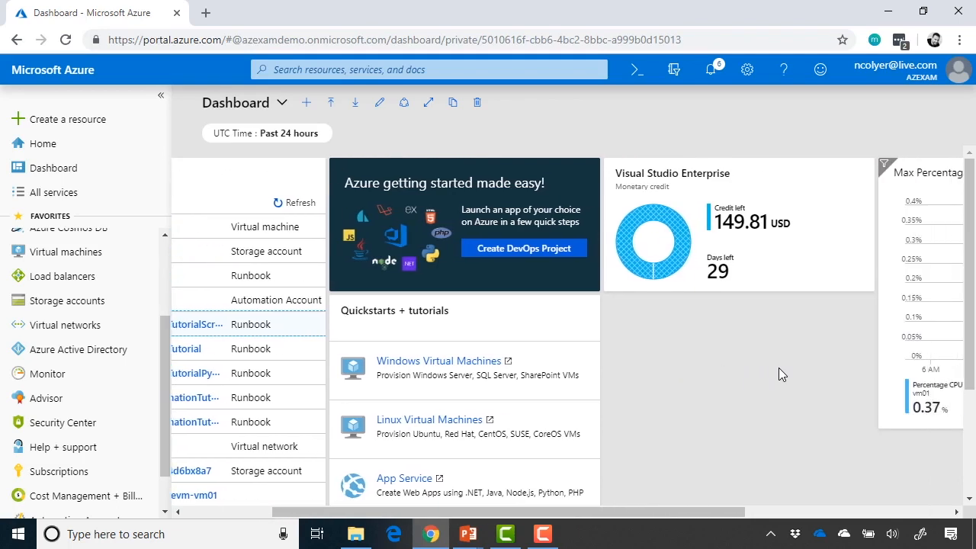
scroll(778, 372, right, 2)
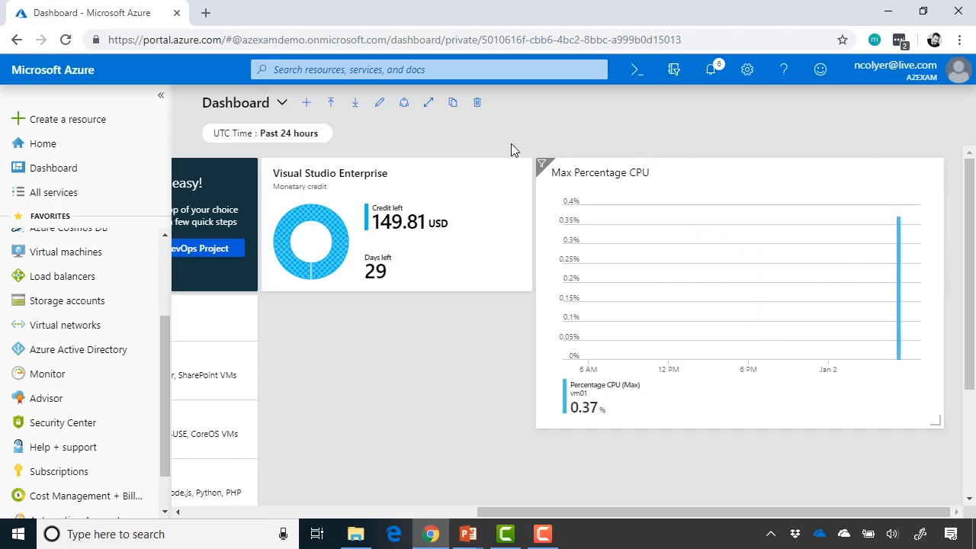
click(377, 113)
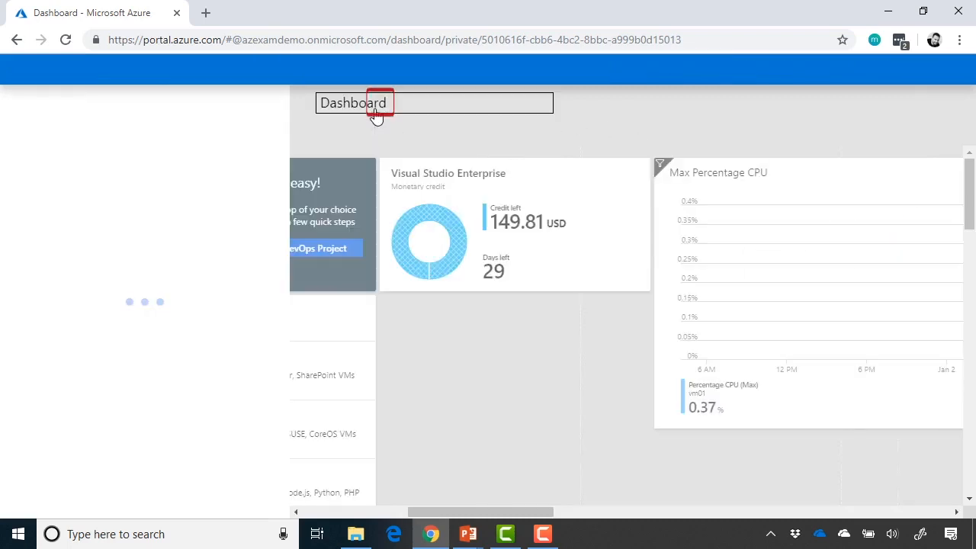
Drag the CPU tile beneath the Visual Studio Enterprise credit tile, reposition that tile, and finish customizing
drag(832, 169, 556, 316)
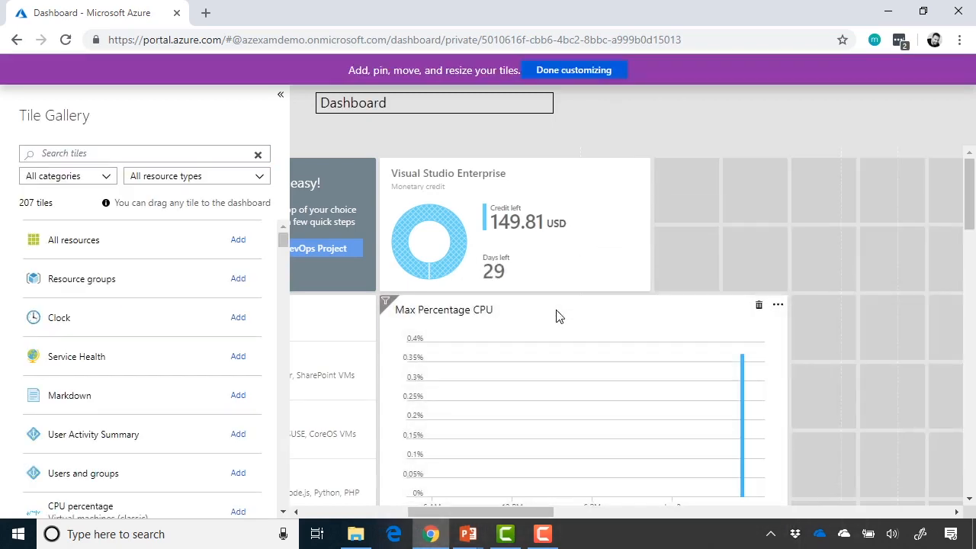
drag(626, 209, 797, 199)
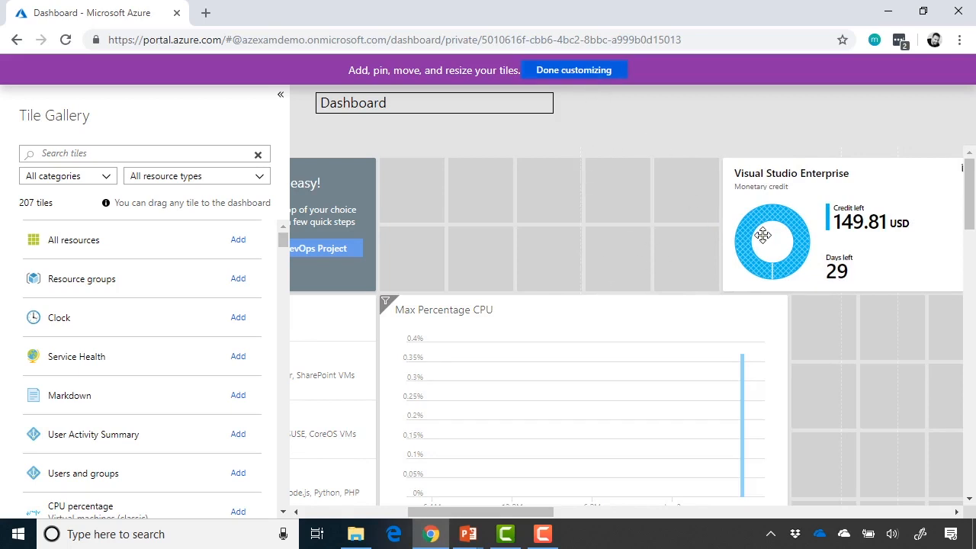
drag(803, 212, 502, 251)
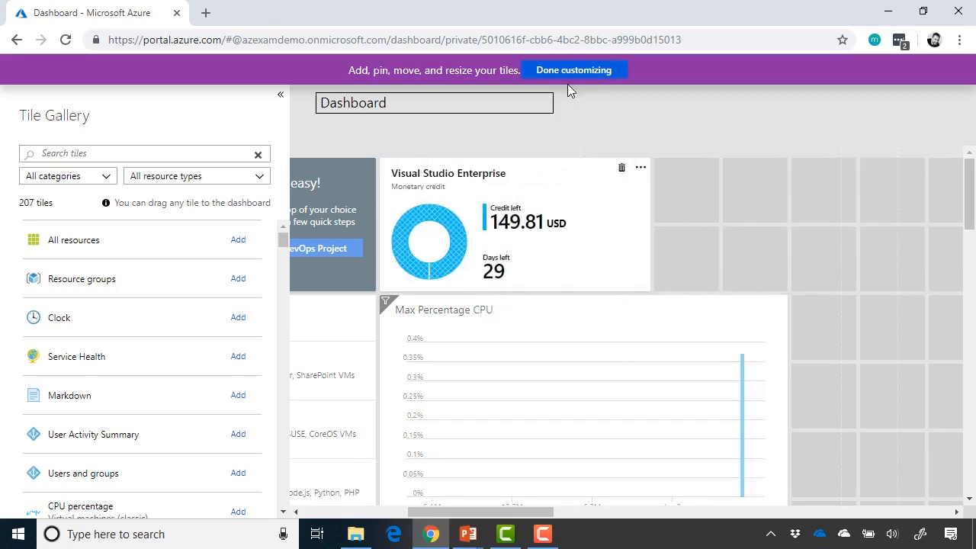
click(583, 70)
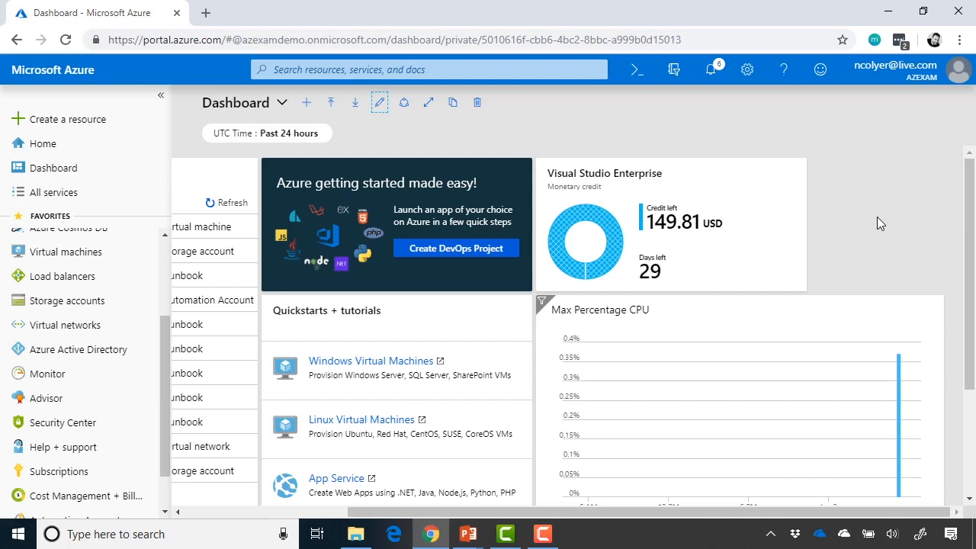
scroll(877, 222, down, 1)
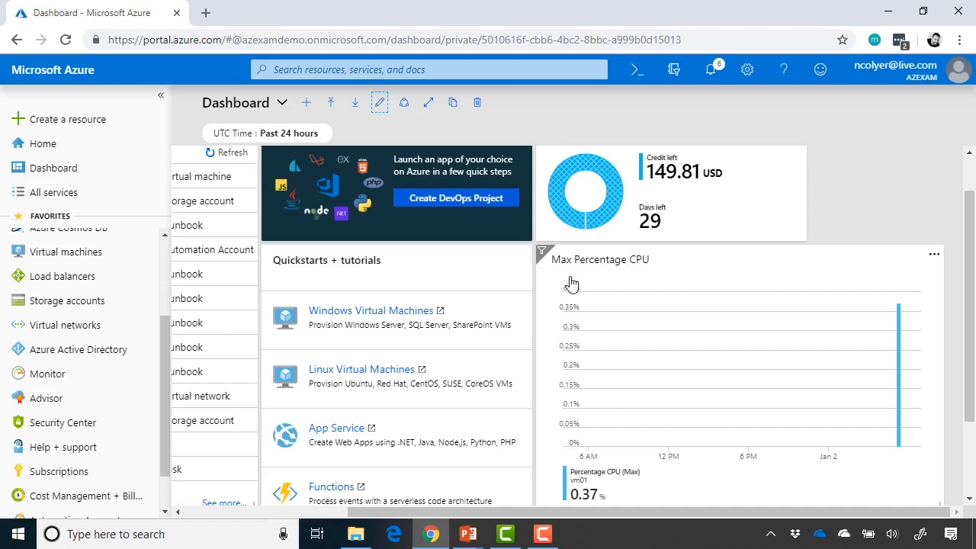
Go to Virtual machines and open vm01's overview page
scroll(572, 279, up, 1)
click(96, 258)
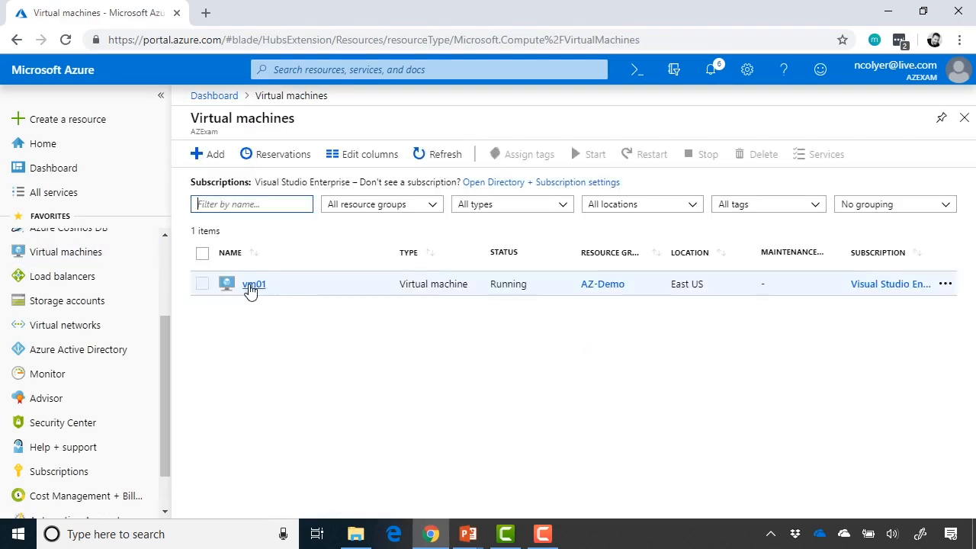
click(248, 288)
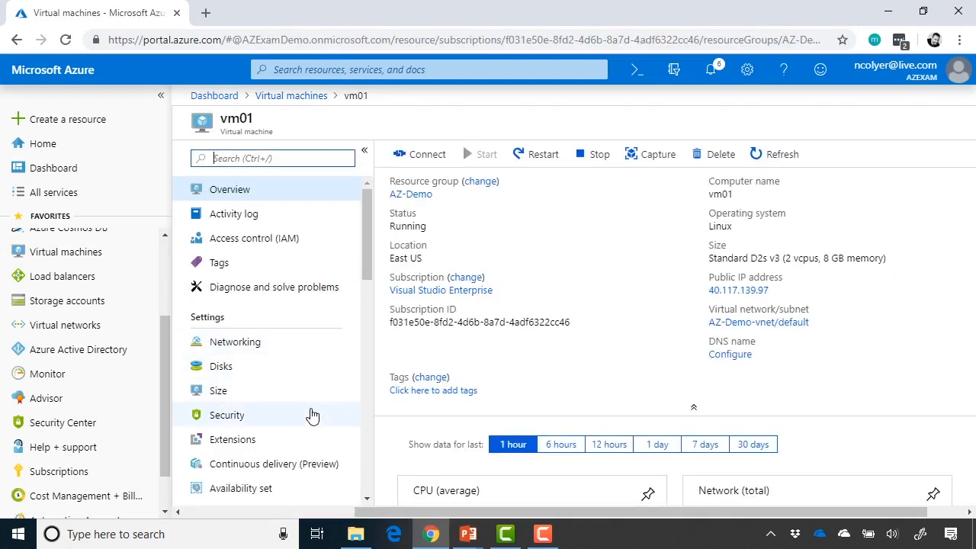
Open a new Metrics chart for vm01, then return to vm01's Overview page
scroll(312, 415, down, 5)
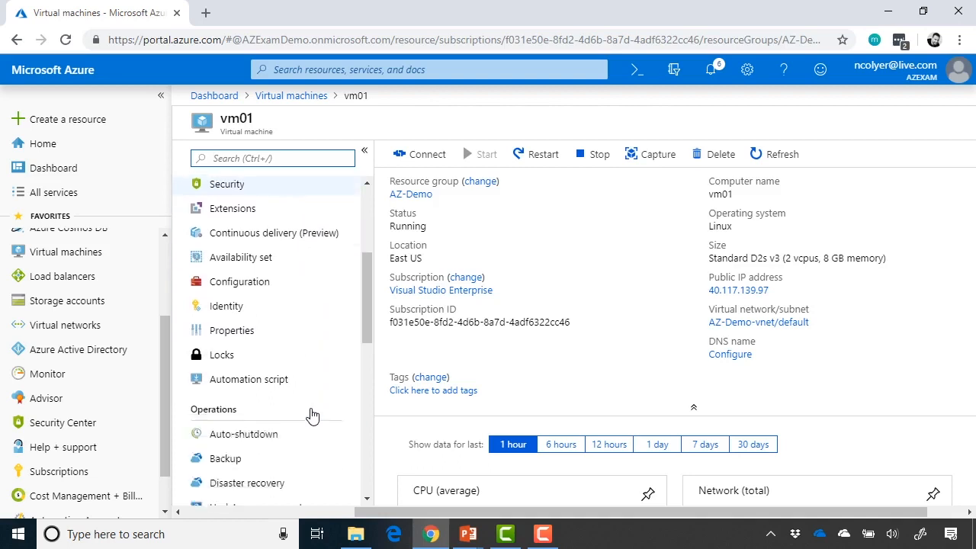
scroll(312, 414, down, 4)
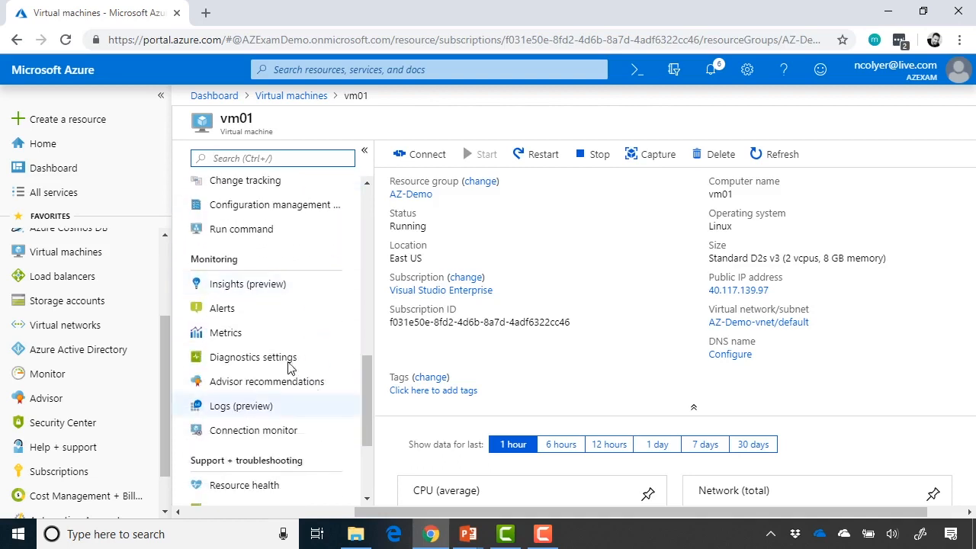
click(283, 333)
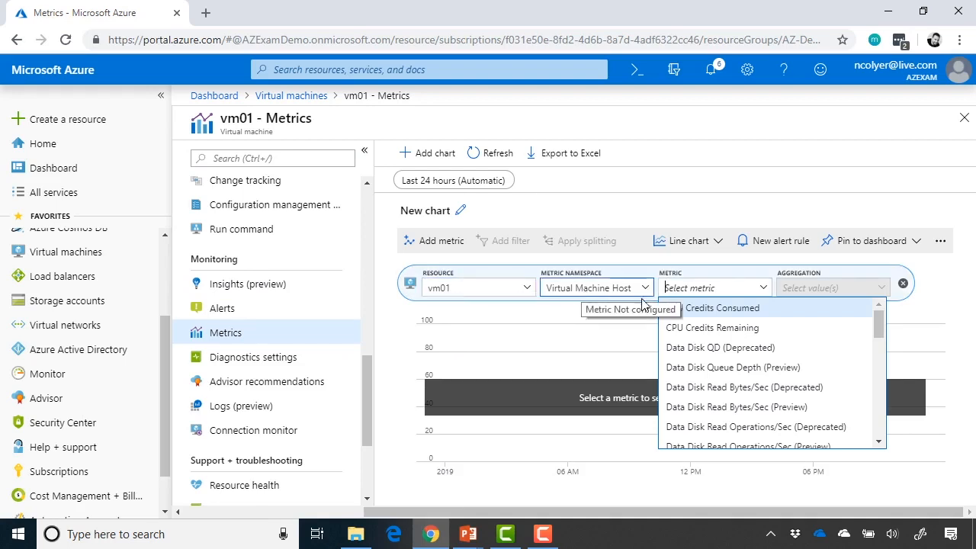
scroll(785, 370, down, 1)
scroll(786, 370, up, 1)
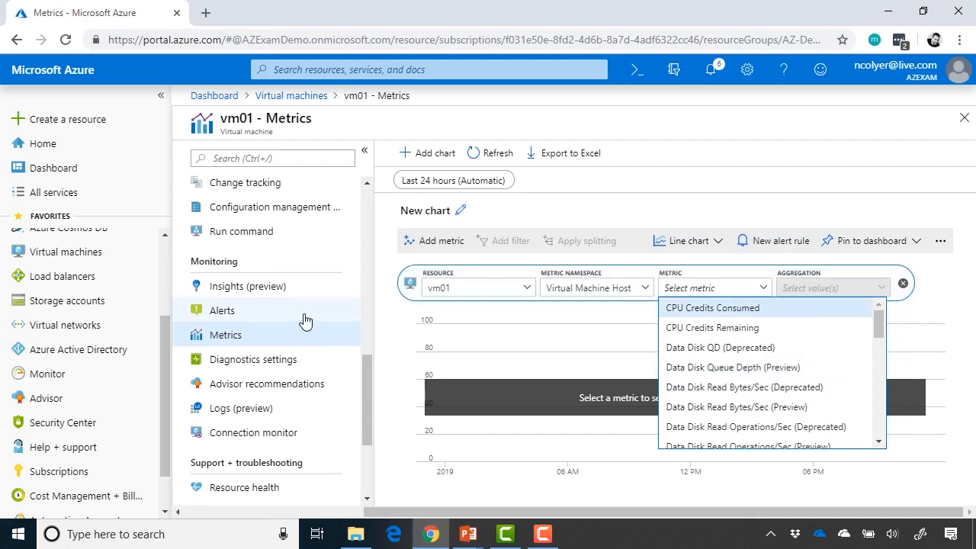
scroll(305, 320, up, 3)
scroll(304, 318, up, 10)
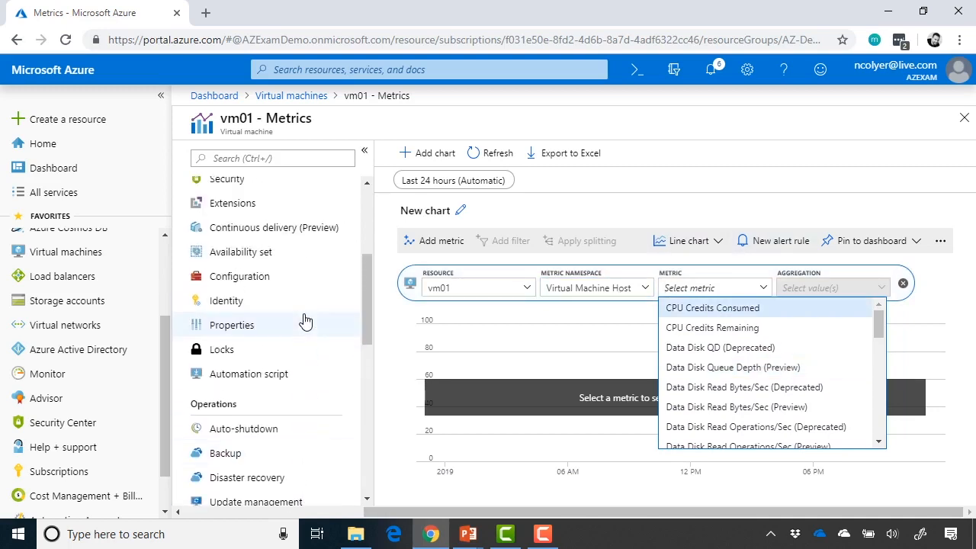
scroll(305, 320, up, 2)
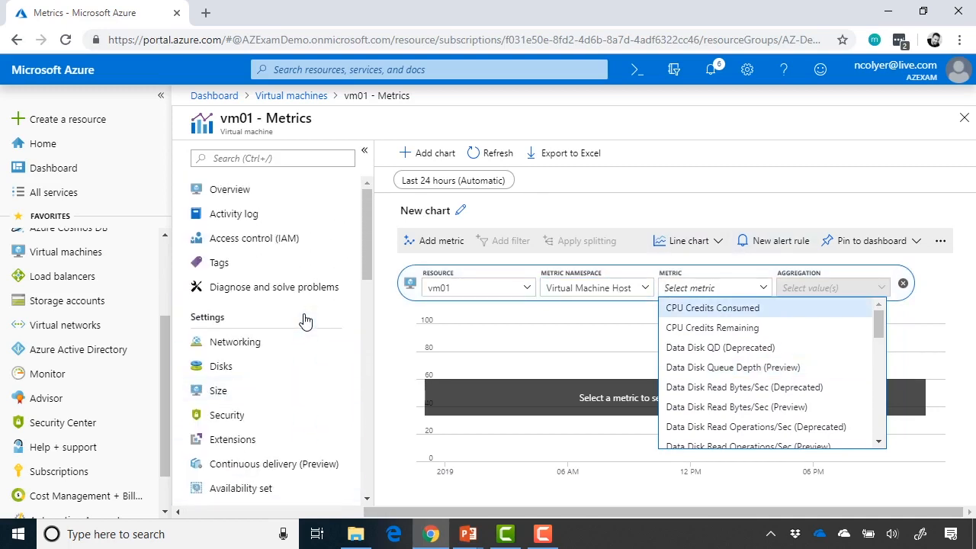
click(275, 192)
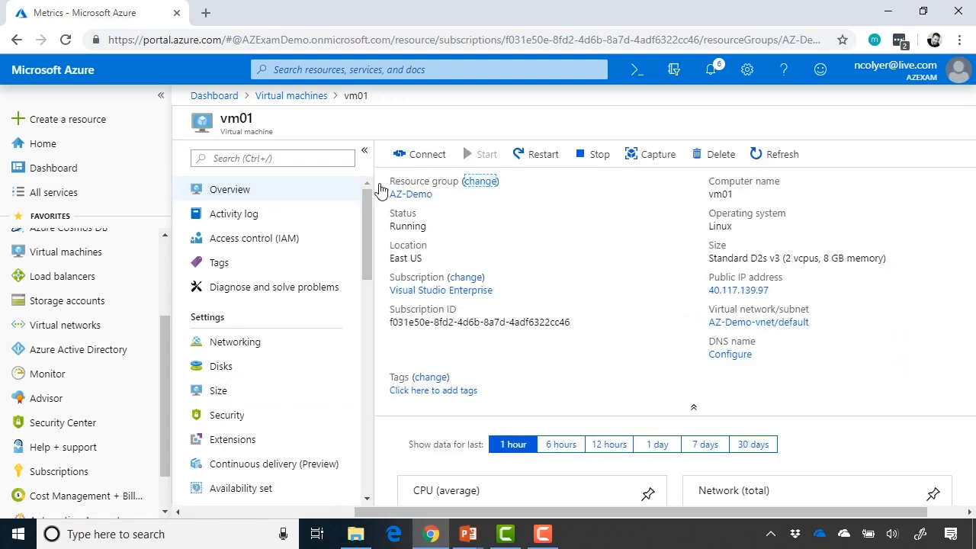
Pin vm01's Network (total) chart to the dashboard and switch to Azure Monitor
scroll(702, 257, down, 3)
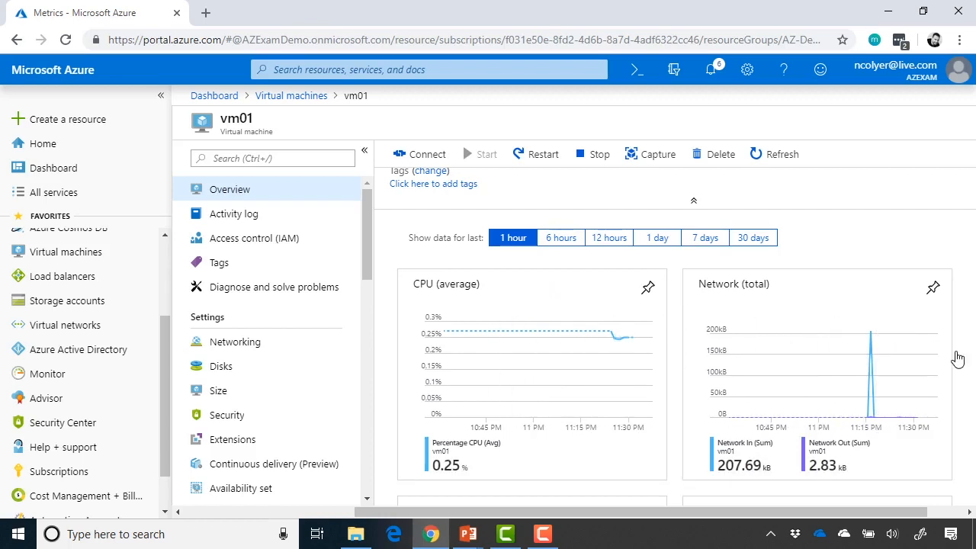
scroll(957, 358, down, 3)
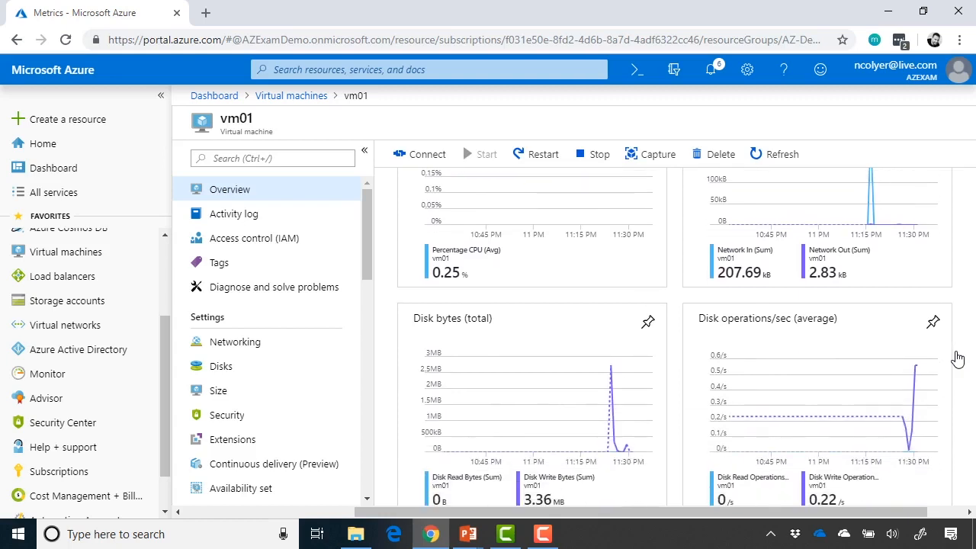
scroll(957, 359, down, 1)
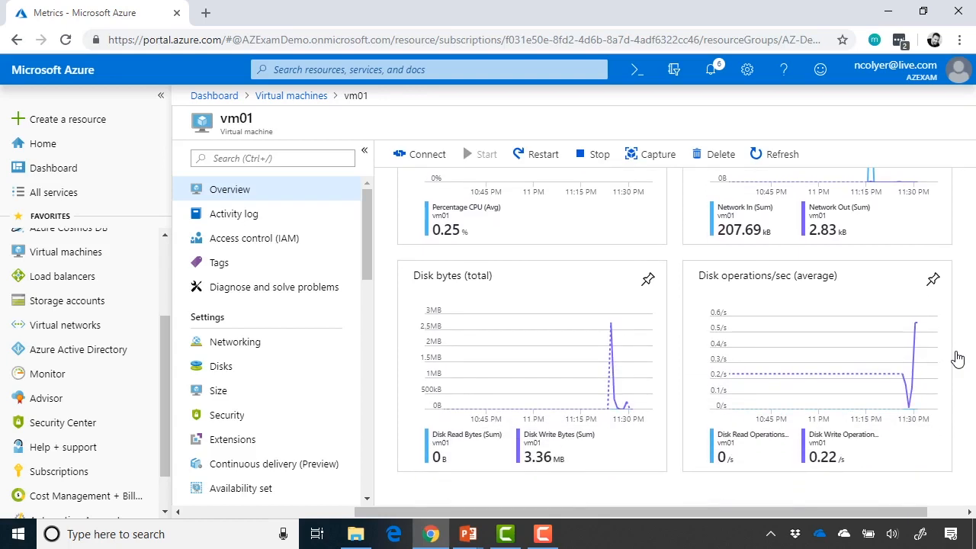
scroll(957, 358, up, 3)
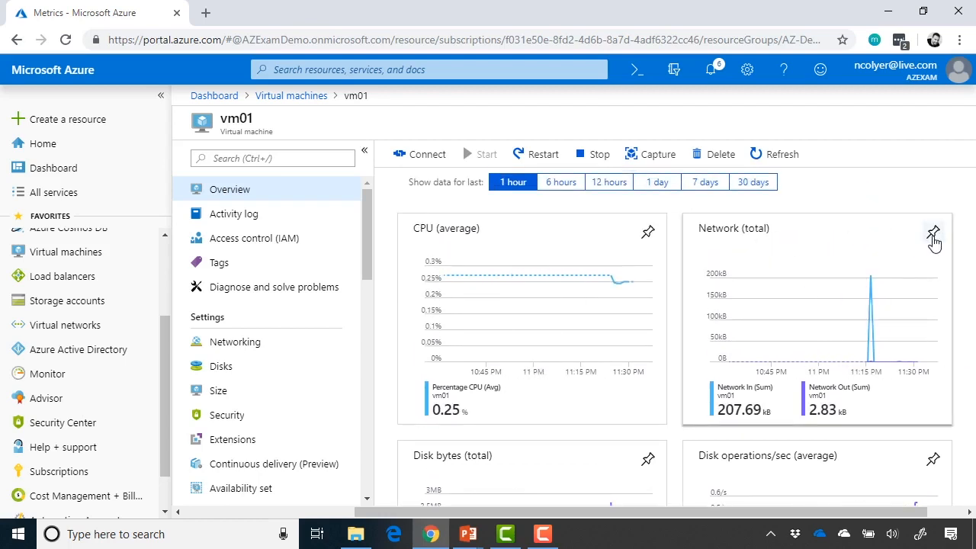
click(933, 233)
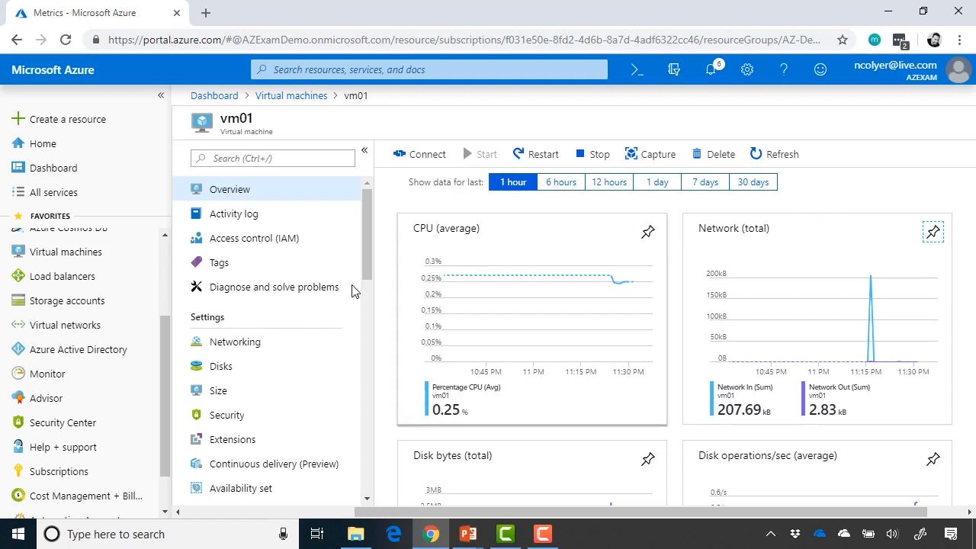
click(122, 381)
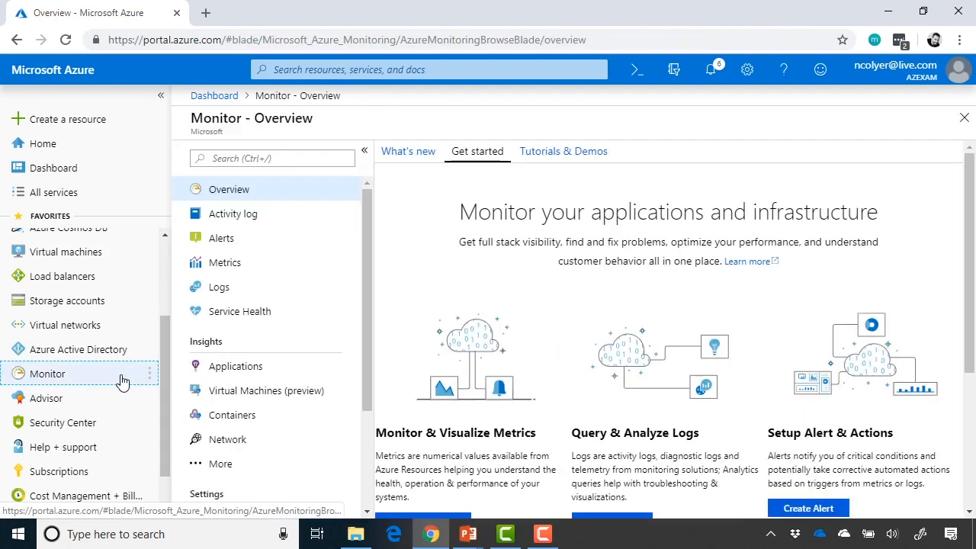
Start a new alert rule and open its resource selector
scroll(573, 366, down, 1)
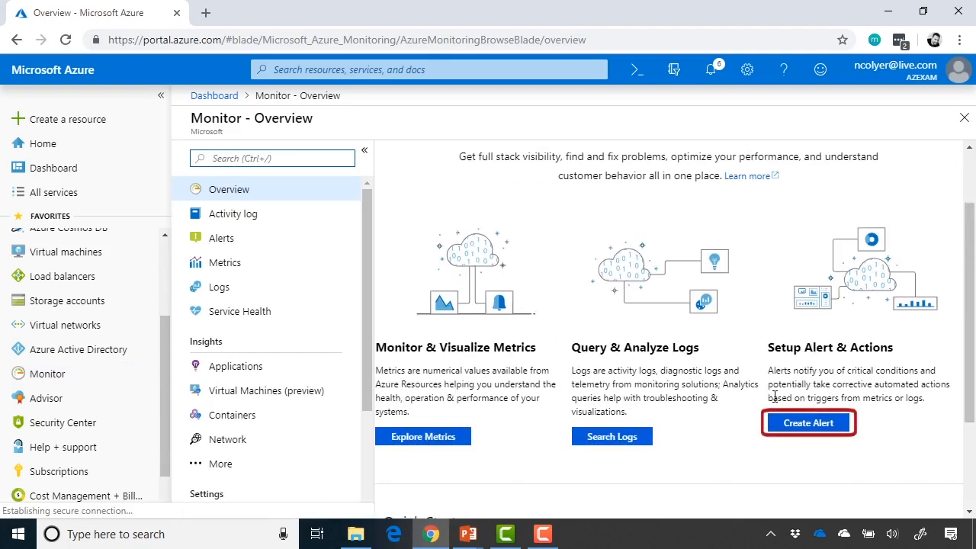
click(792, 425)
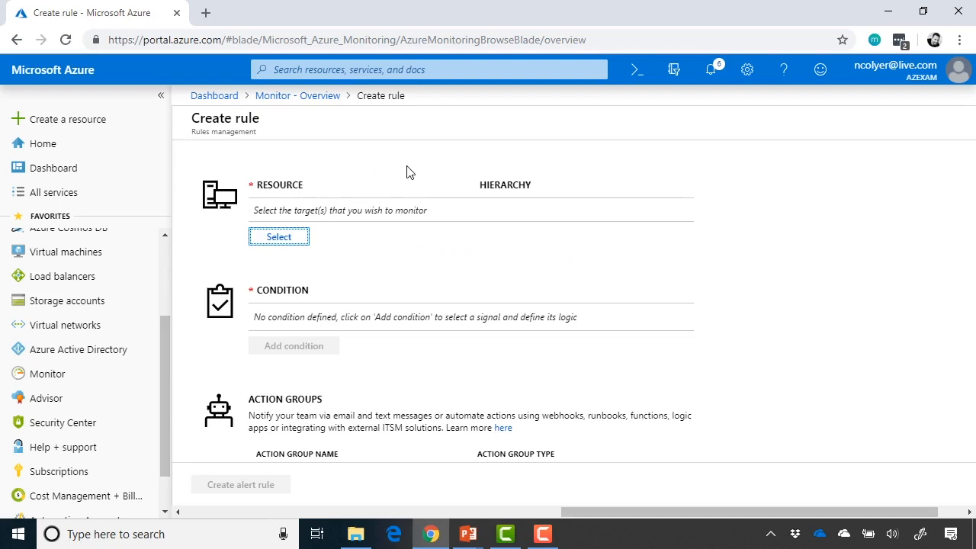
scroll(407, 172, down, 1)
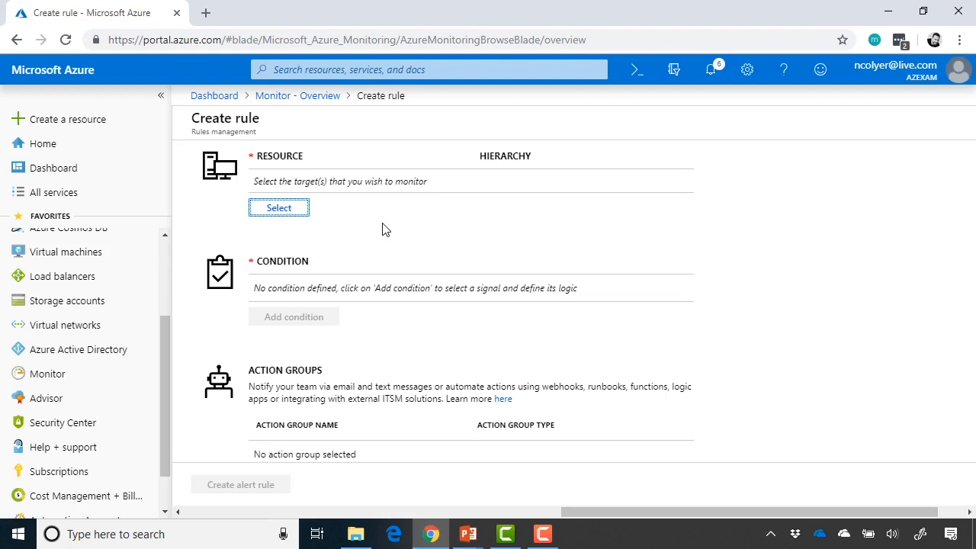
click(290, 216)
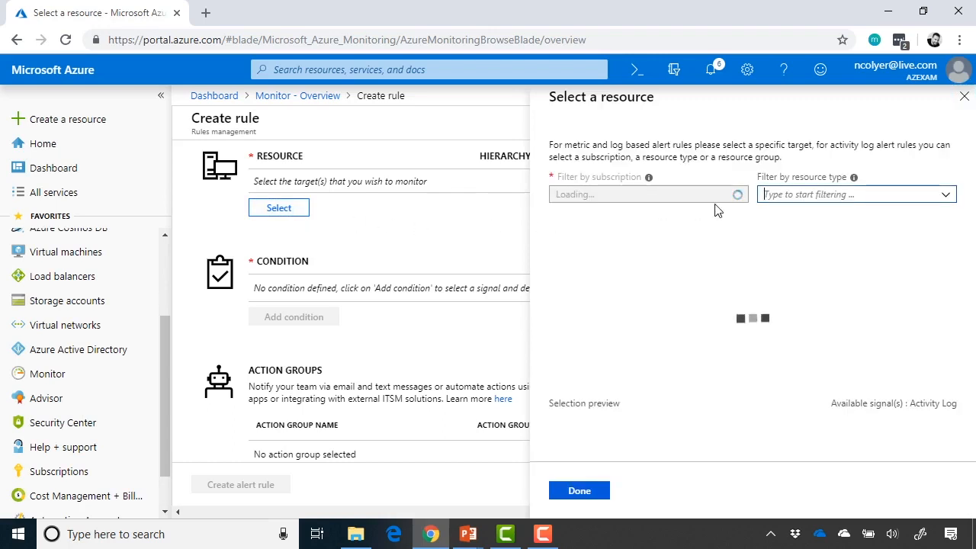
Filter resources to Virtual machines, set vm01 as the target, and begin adding a condition
click(949, 198)
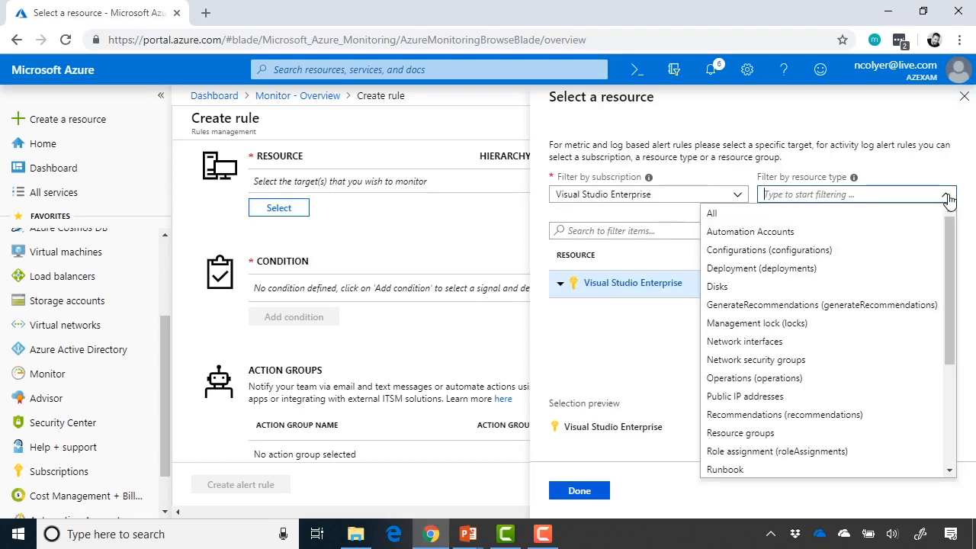
scroll(913, 384, down, 2)
scroll(914, 384, down, 2)
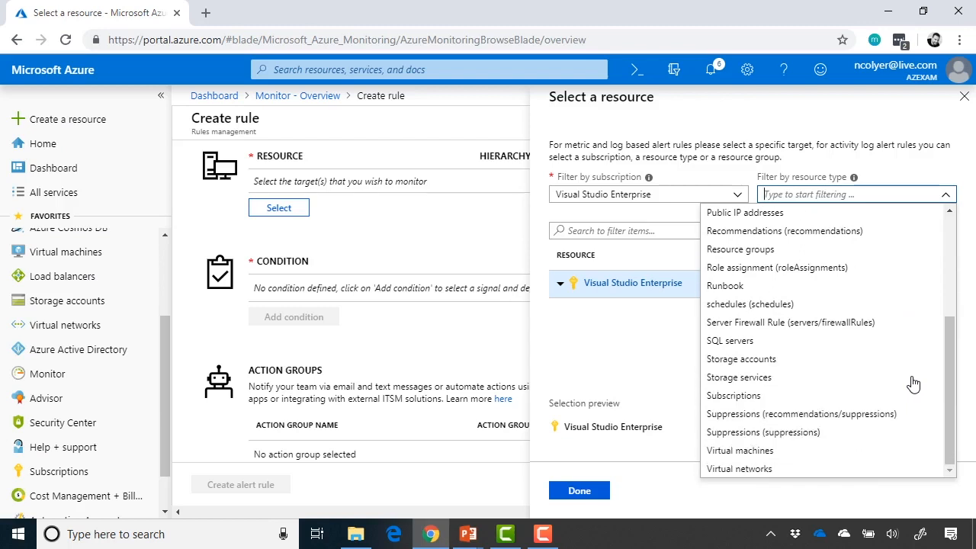
click(815, 455)
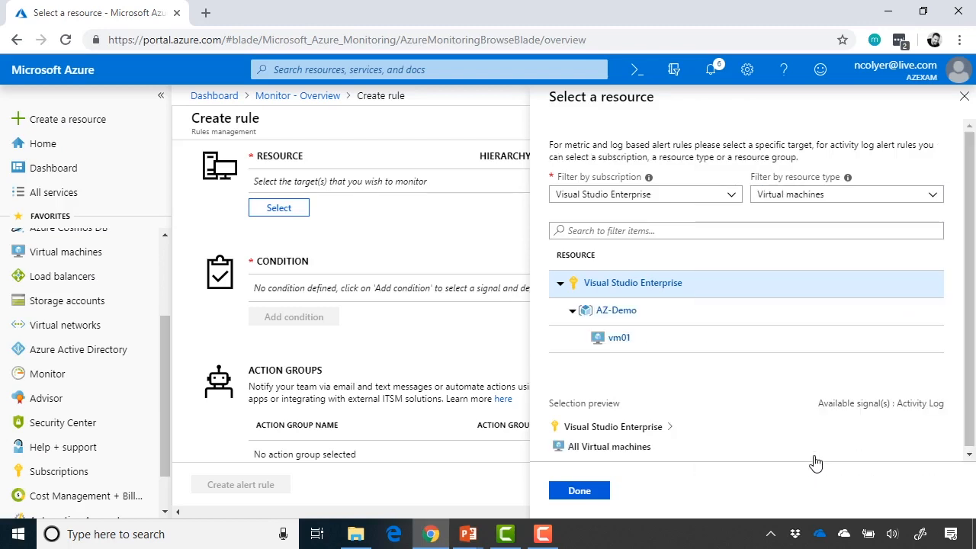
click(617, 343)
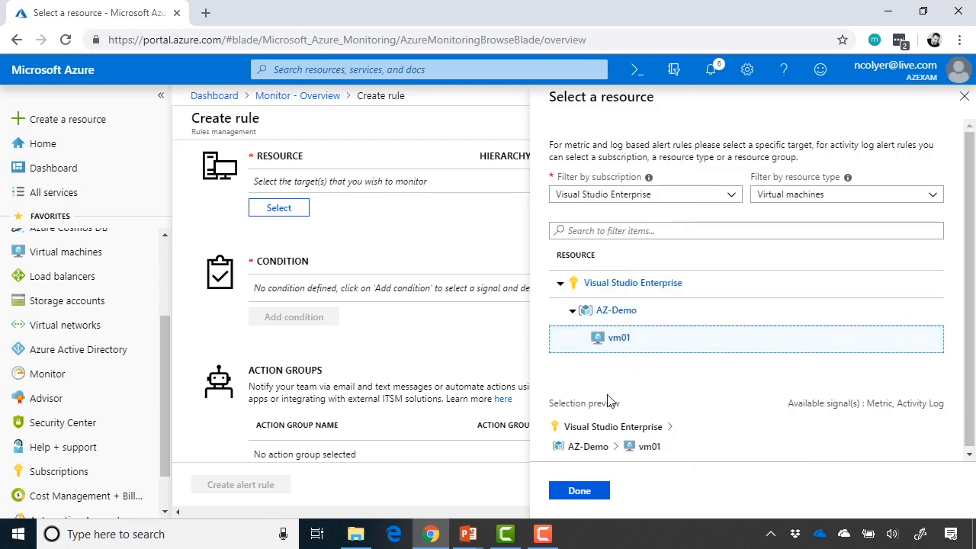
click(589, 494)
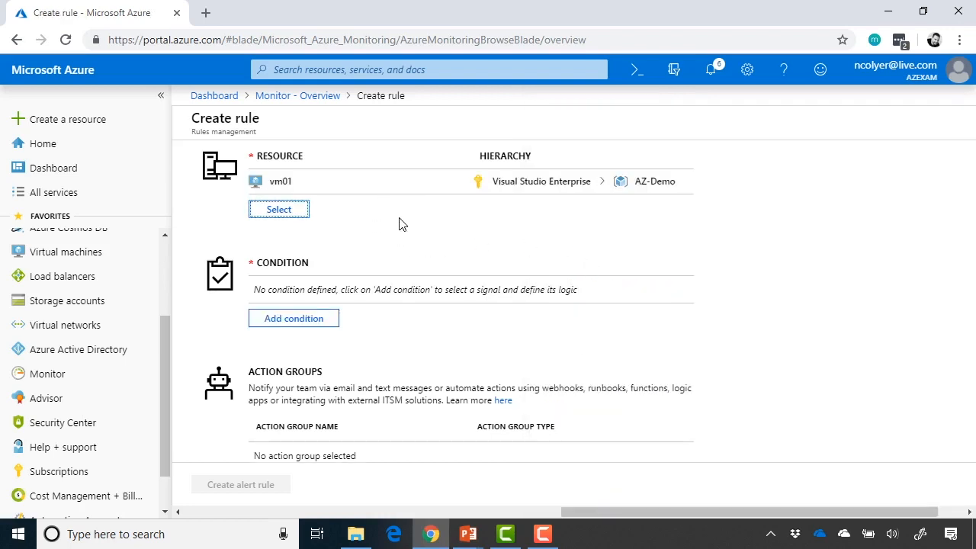
scroll(398, 221, down, 2)
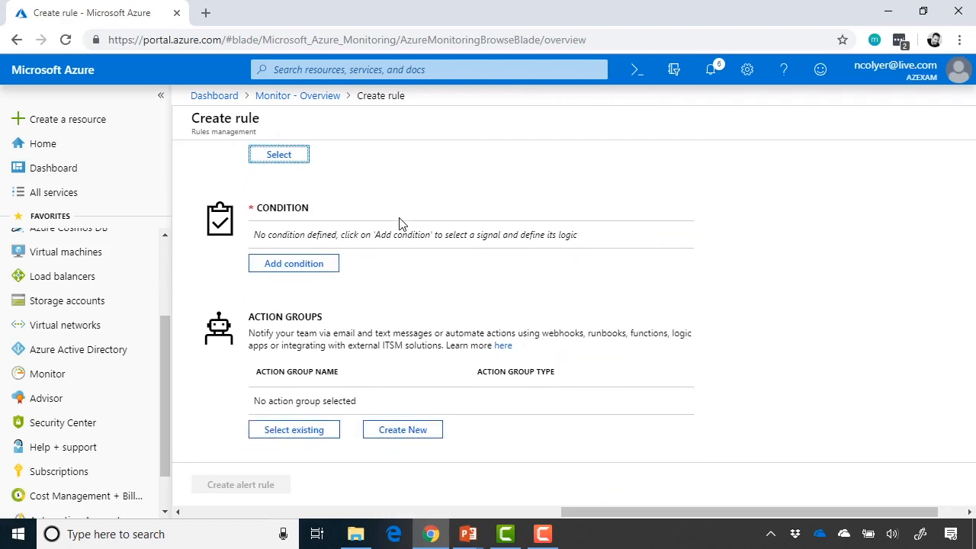
click(323, 265)
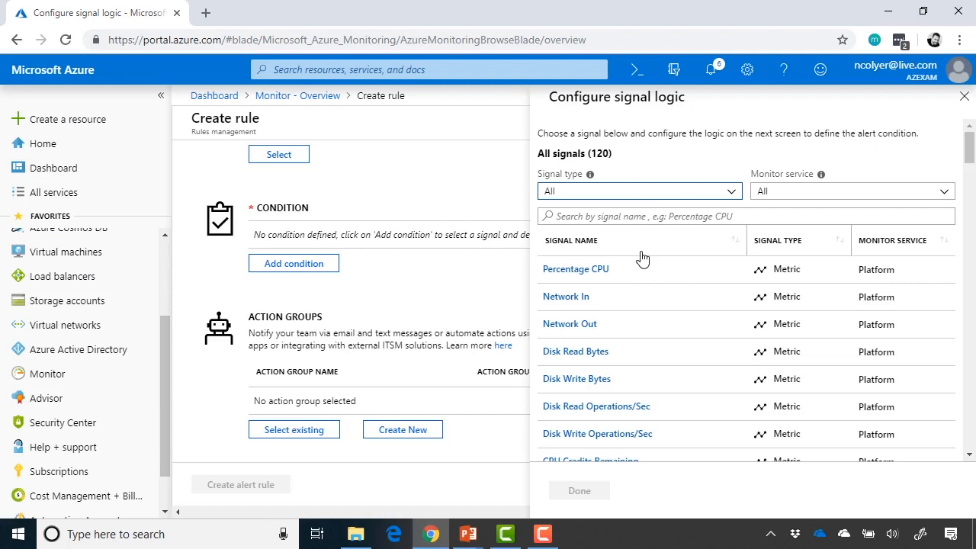
Define the condition as Percentage CPU, Average aggregation, greater than a 90 threshold, over the last 6 hours
click(618, 275)
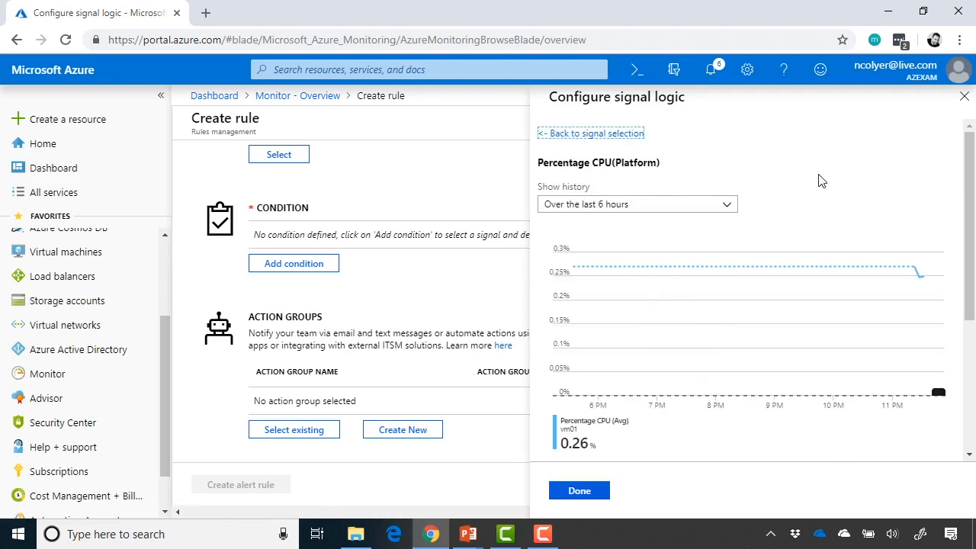
scroll(861, 174, down, 1)
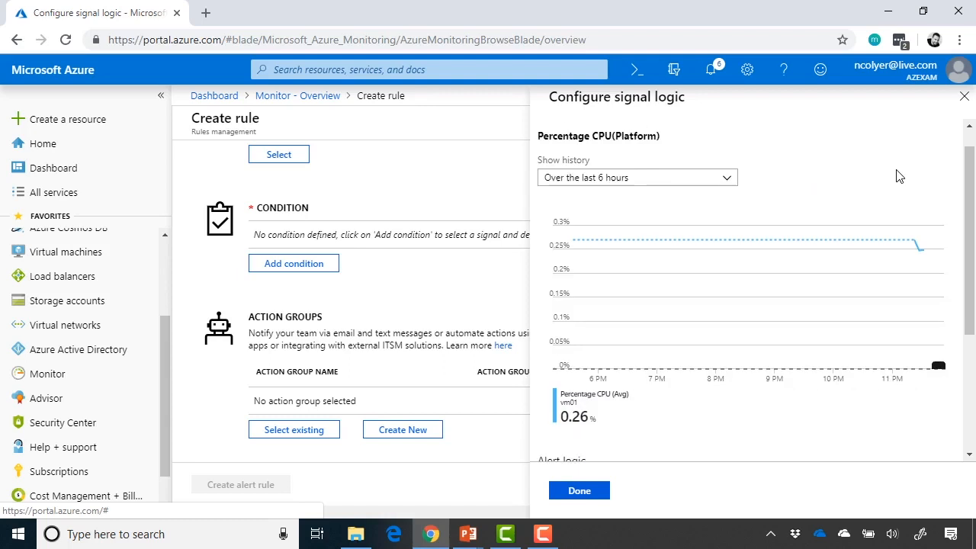
click(713, 179)
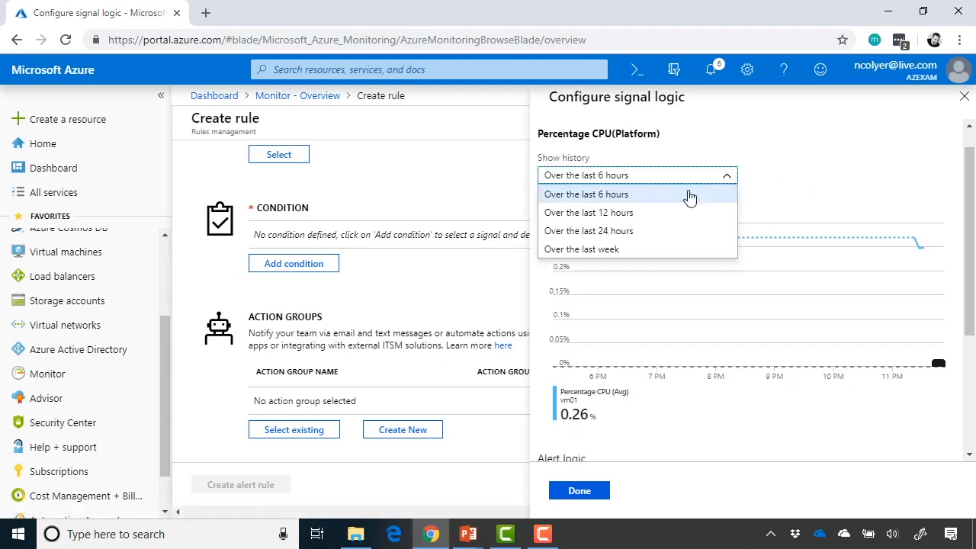
click(666, 198)
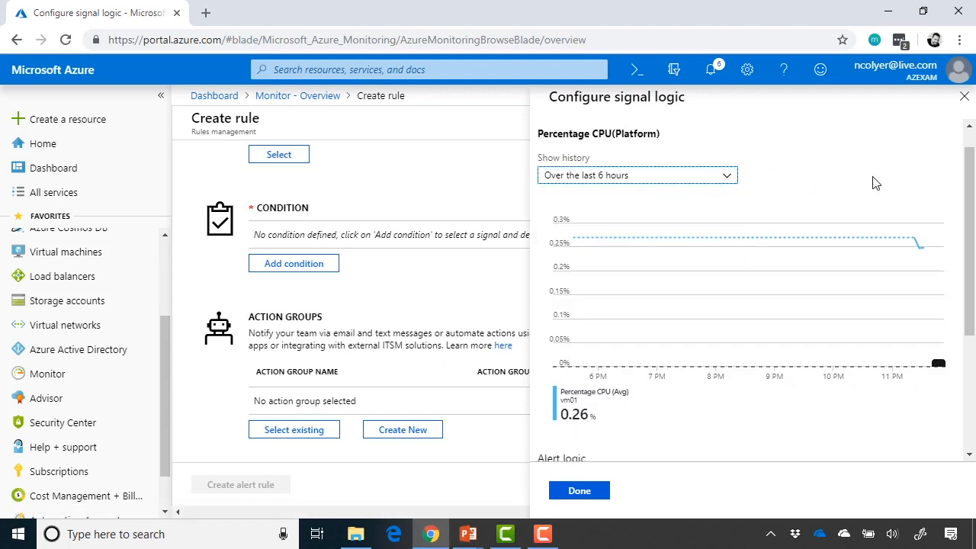
scroll(875, 183, down, 3)
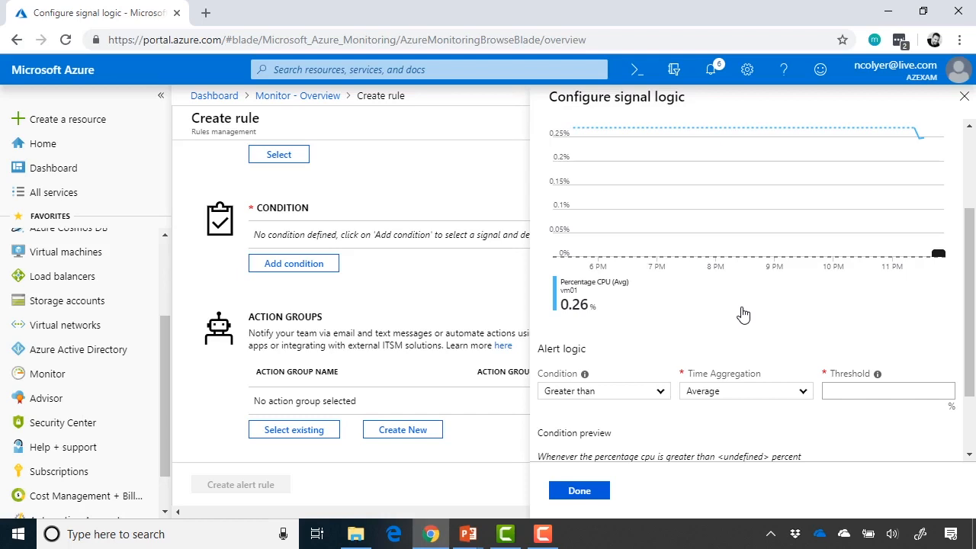
scroll(744, 314, down, 2)
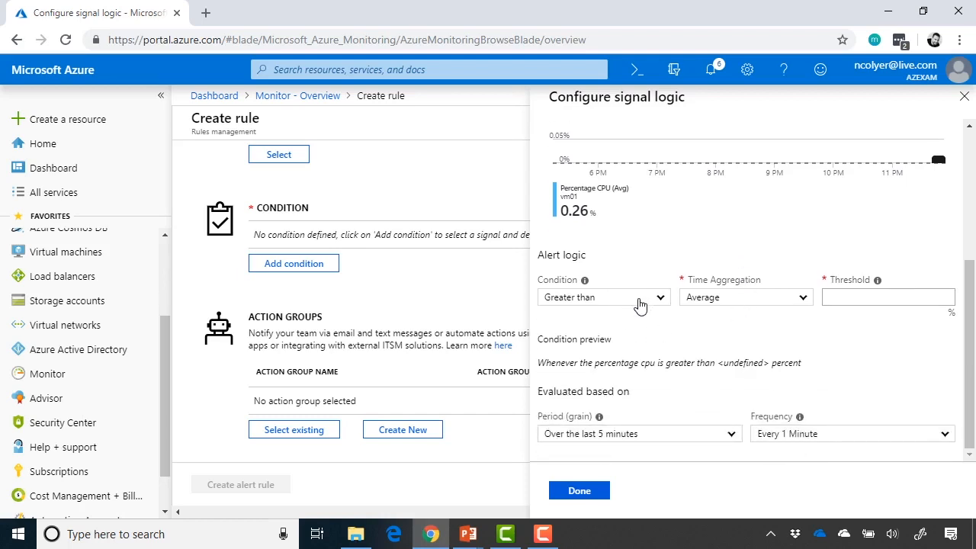
click(806, 302)
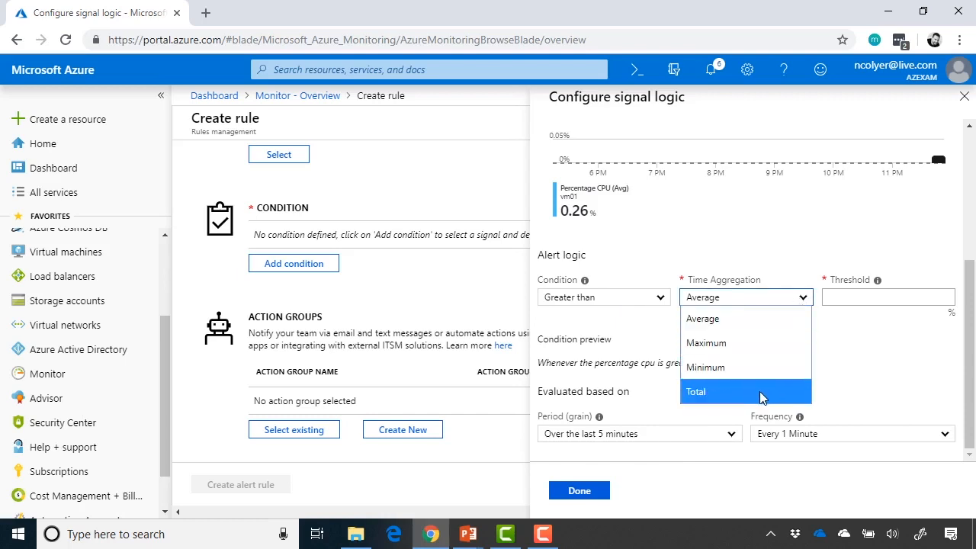
click(797, 328)
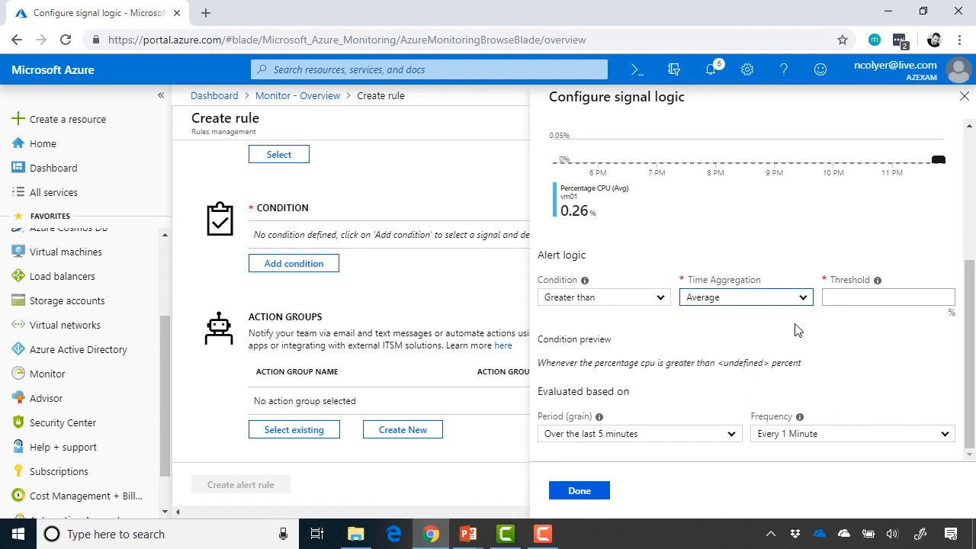
click(905, 297)
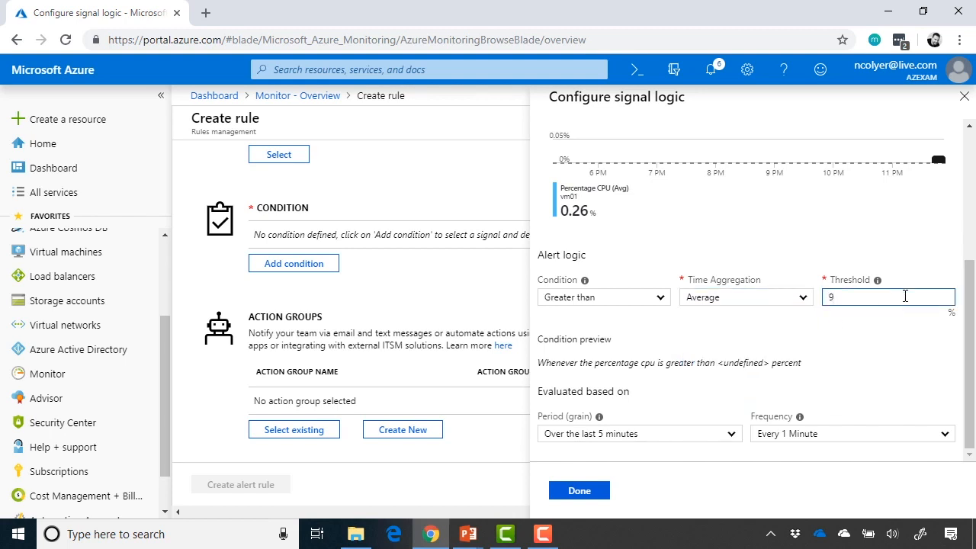
click(863, 371)
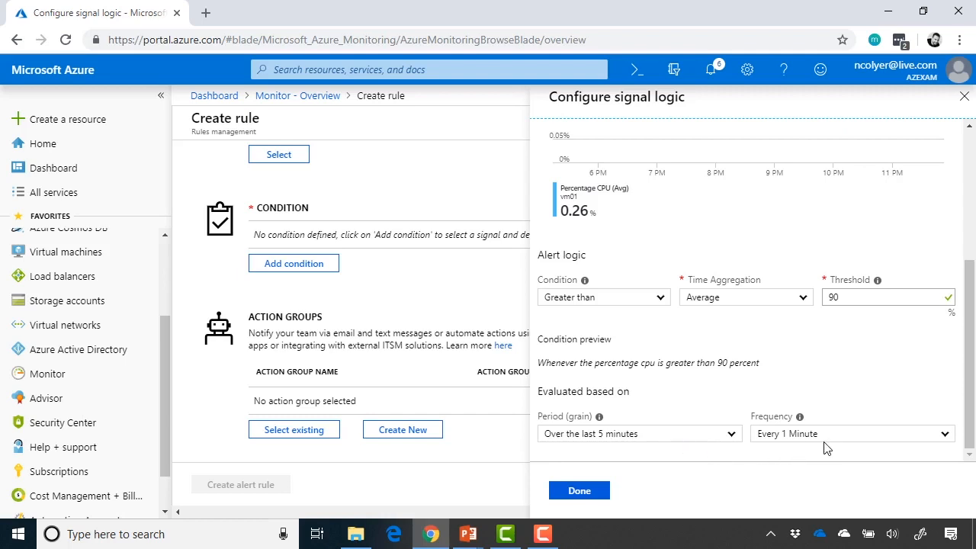
click(586, 494)
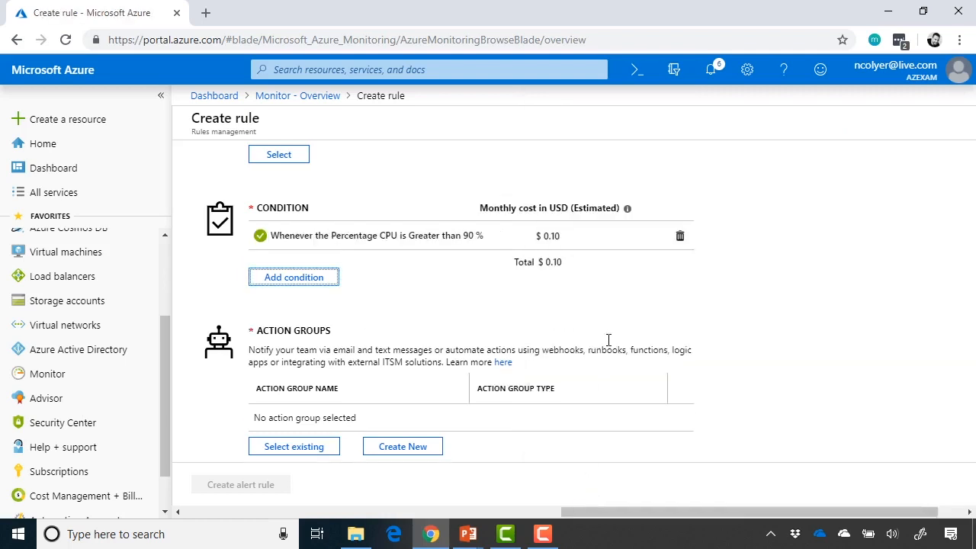
Begin a new action group from the rule's Action Groups section
scroll(639, 321, down, 2)
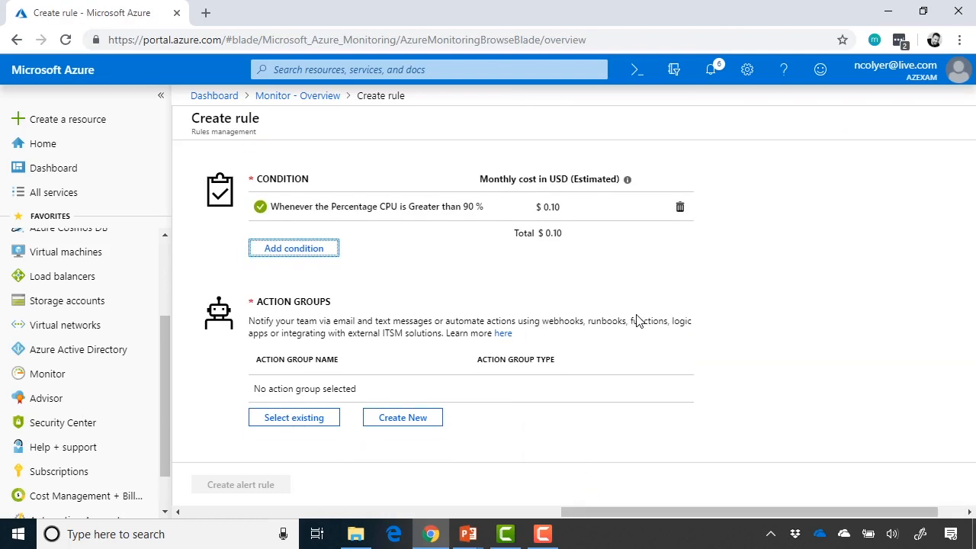
scroll(638, 321, down, 2)
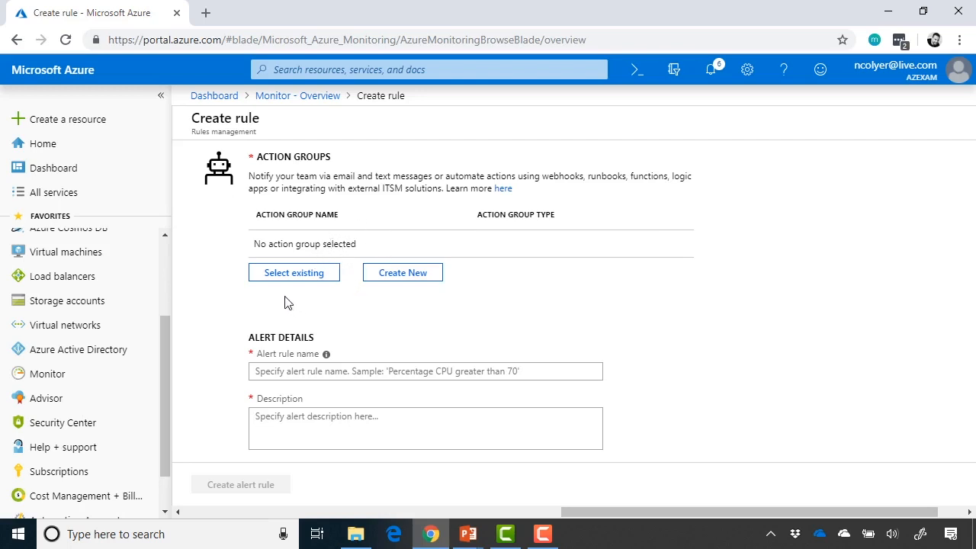
click(399, 278)
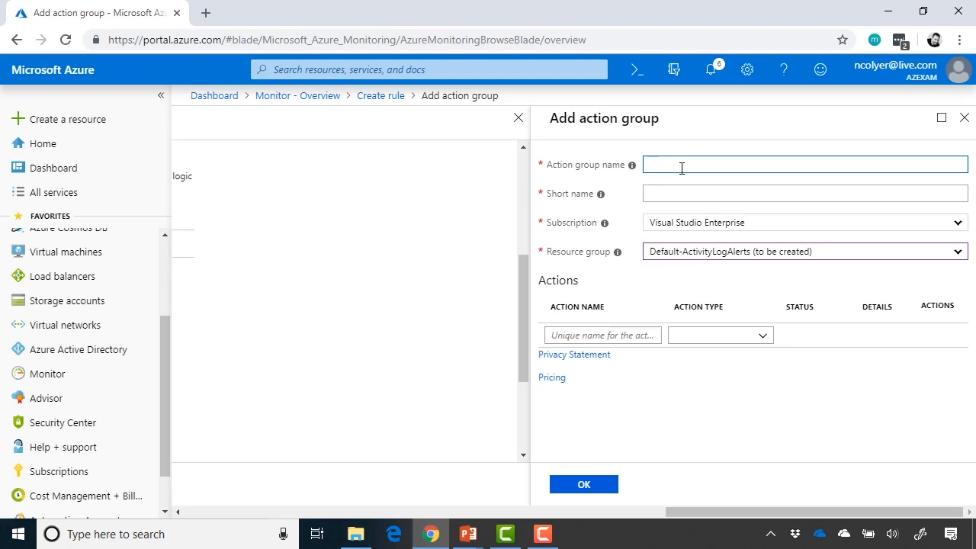
Name the action group 'E-mail IT Team', short name emailIT, in resource group Default-ActivityLogAlerts
text(E-mail IT Team)
key(Tab)
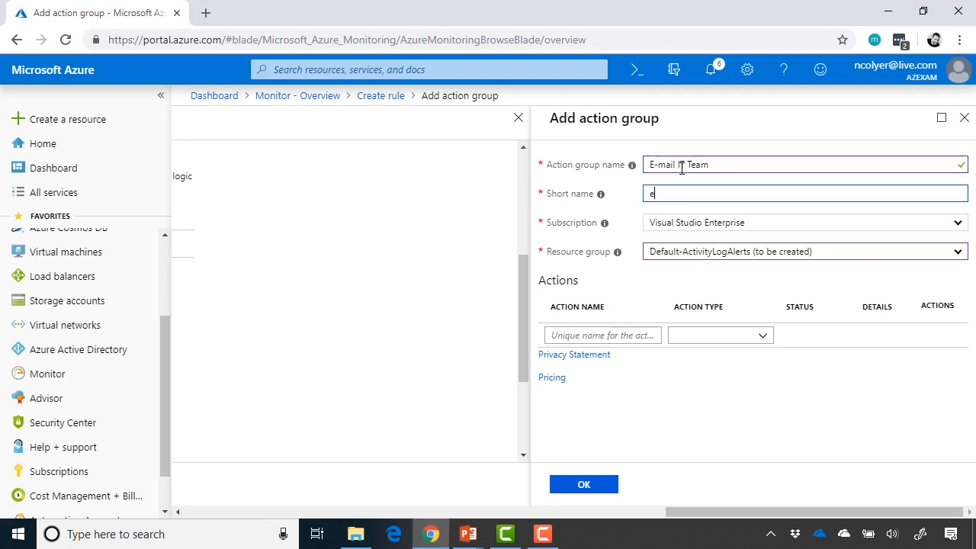
text(emailIT)
key(Tab)
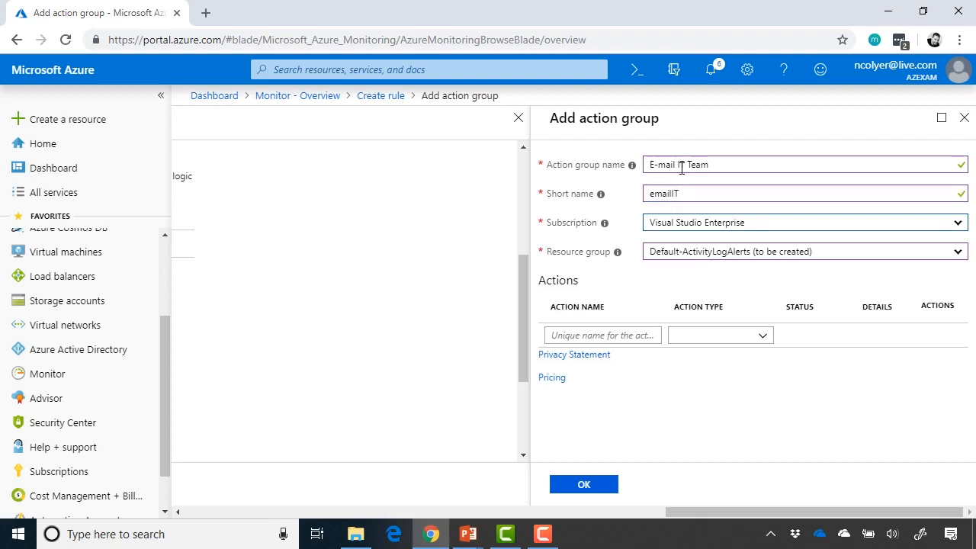
click(697, 258)
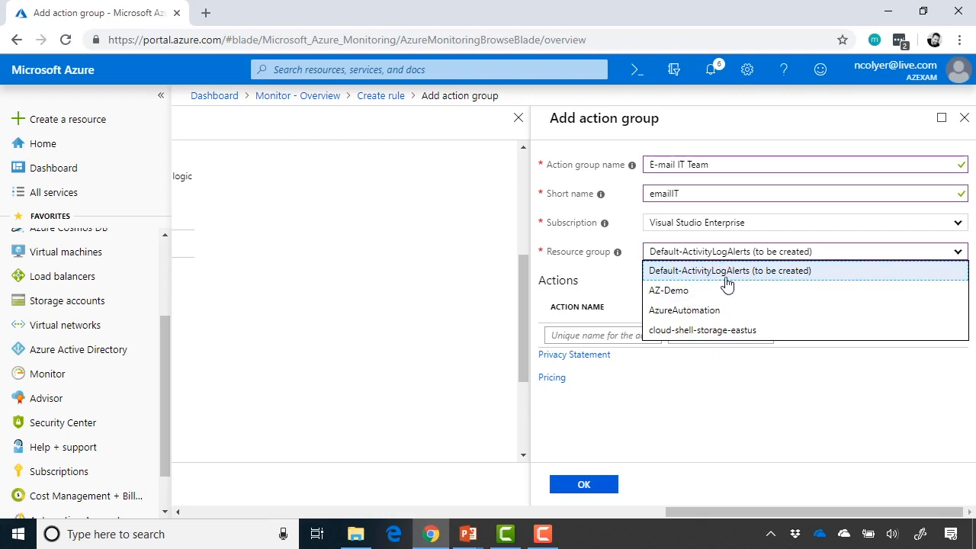
click(722, 279)
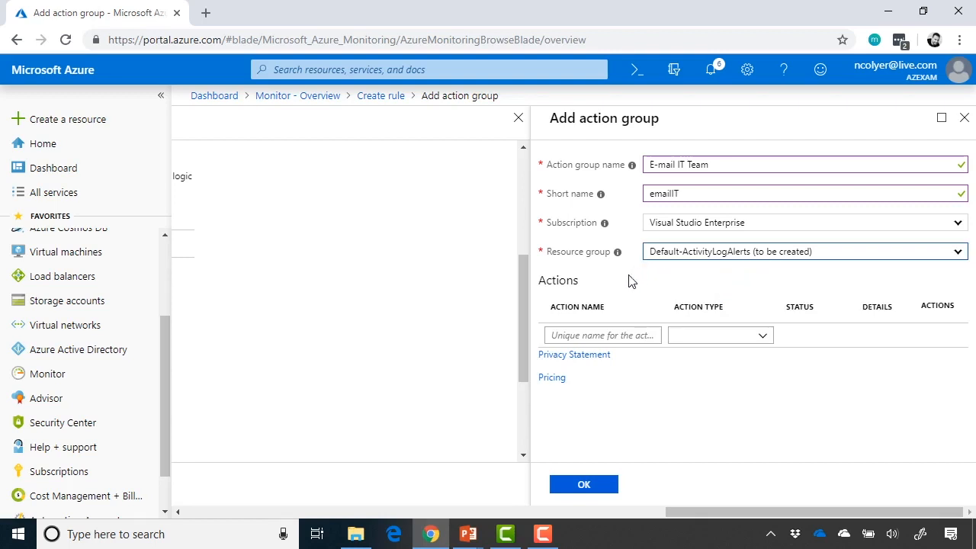
Add a first action named 'E-mail' and bring up its action types
click(595, 336)
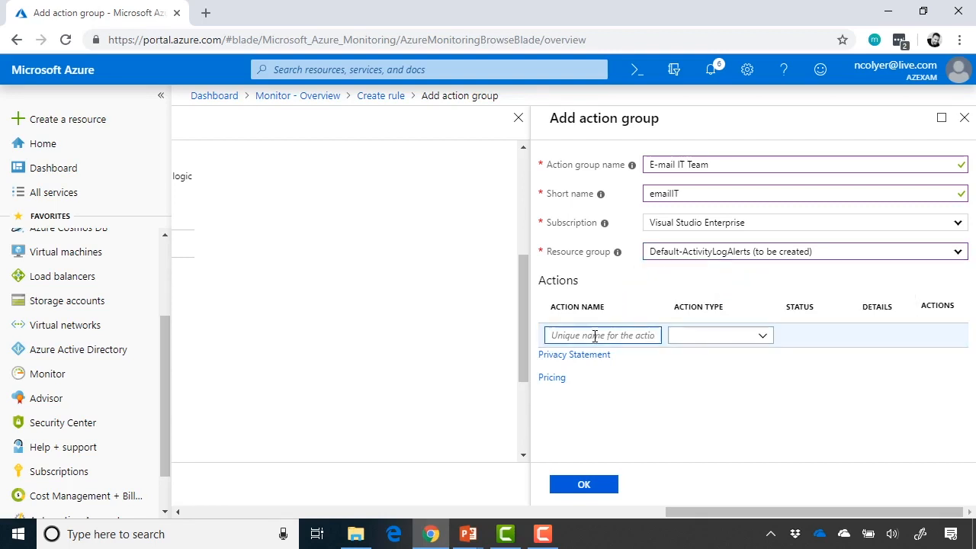
text(E-mail)
key(Tab)
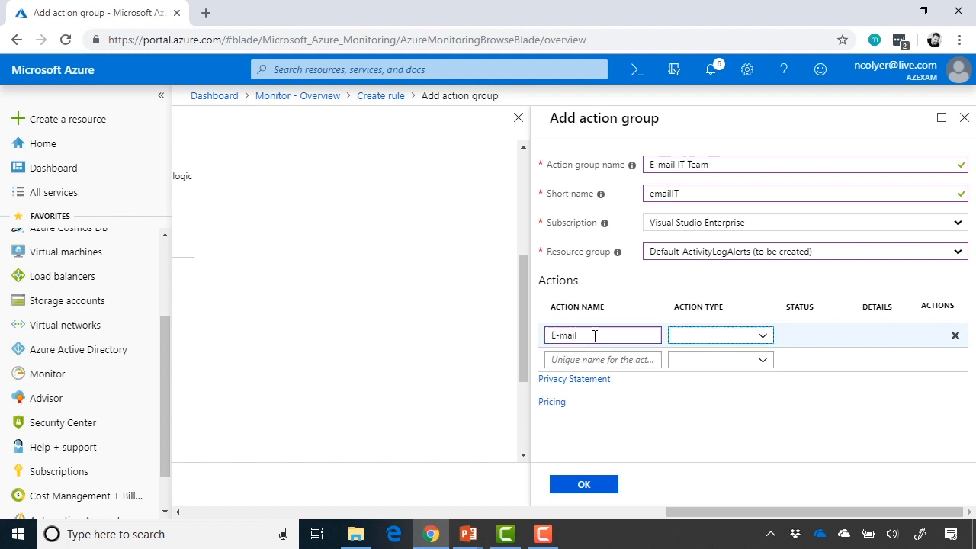
click(762, 337)
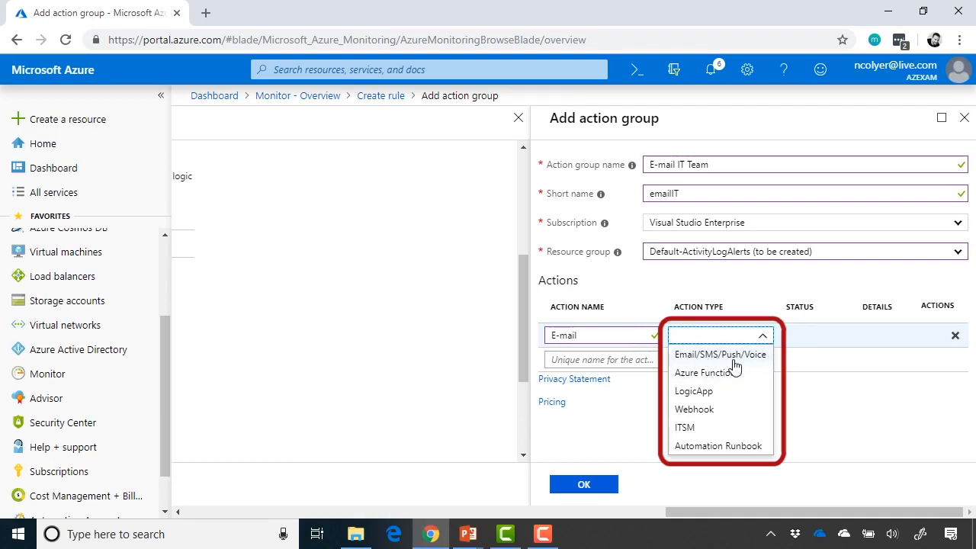
Make the E-mail action Email/SMS/Push/Voice, sending e-mail to the help-desk address
click(761, 356)
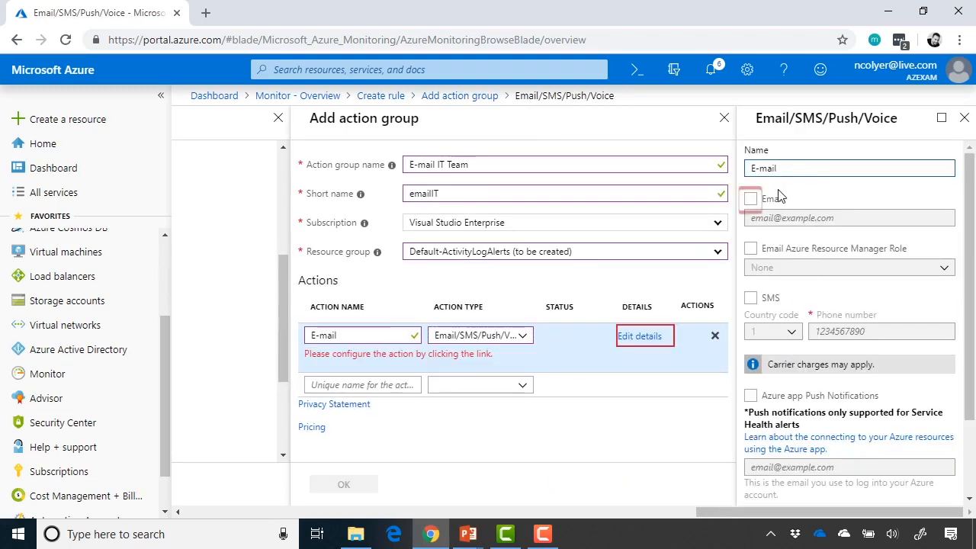
click(751, 199)
click(778, 218)
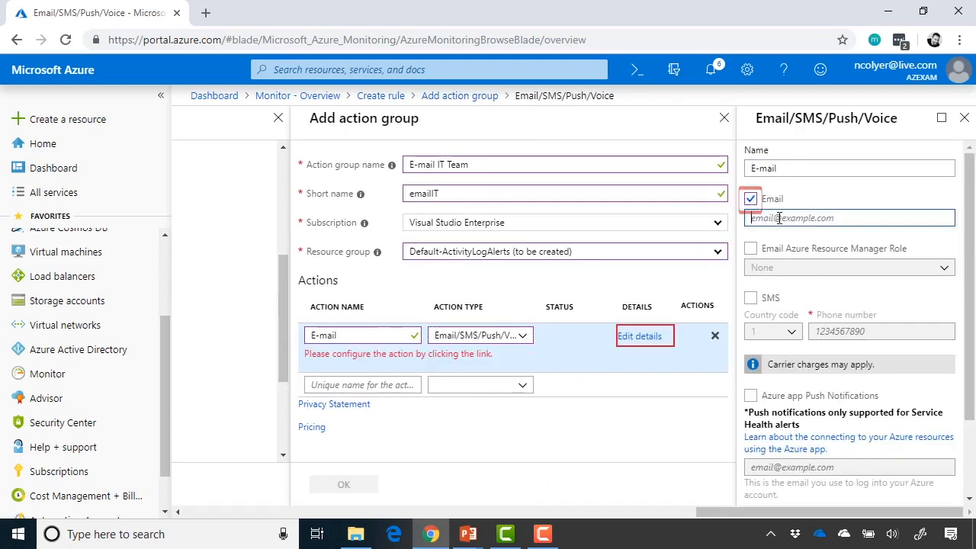
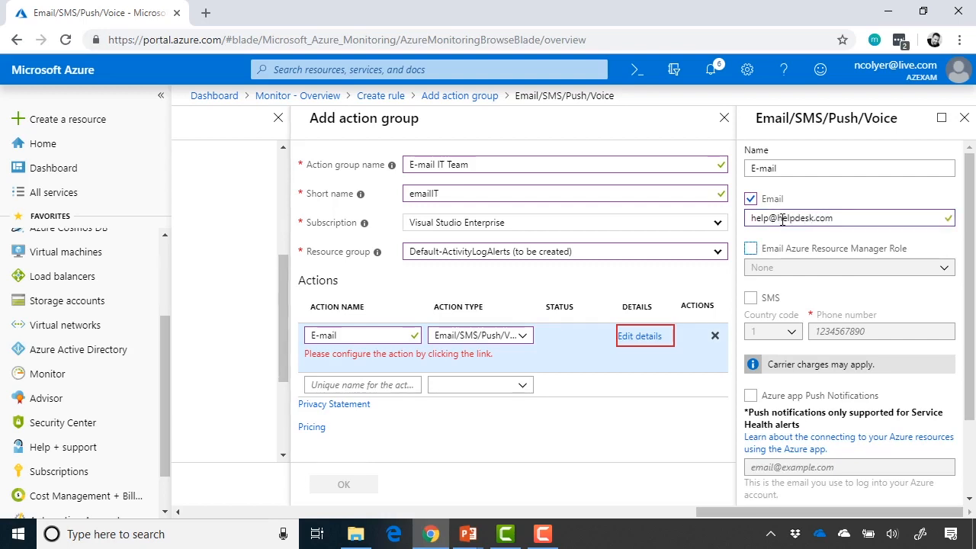
scroll(821, 246, down, 1)
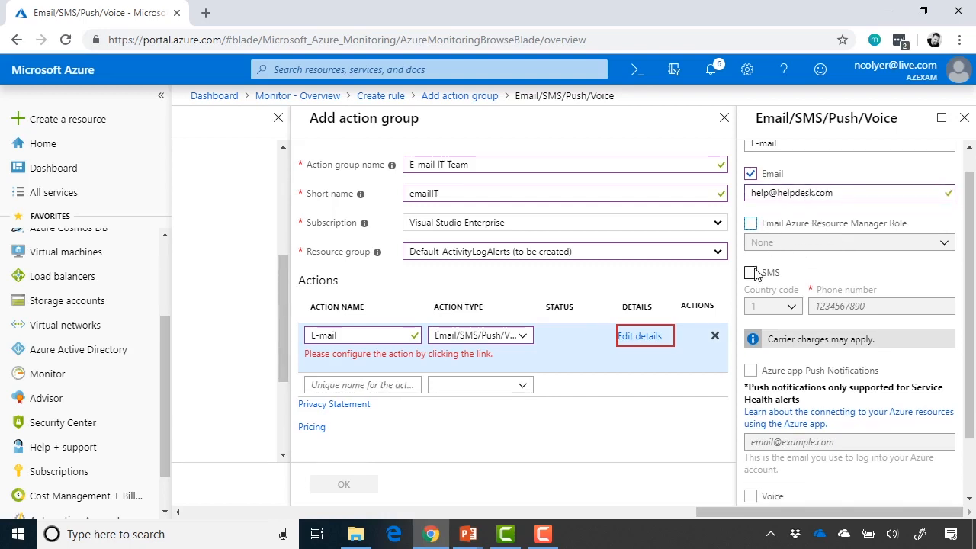
scroll(834, 296, down, 3)
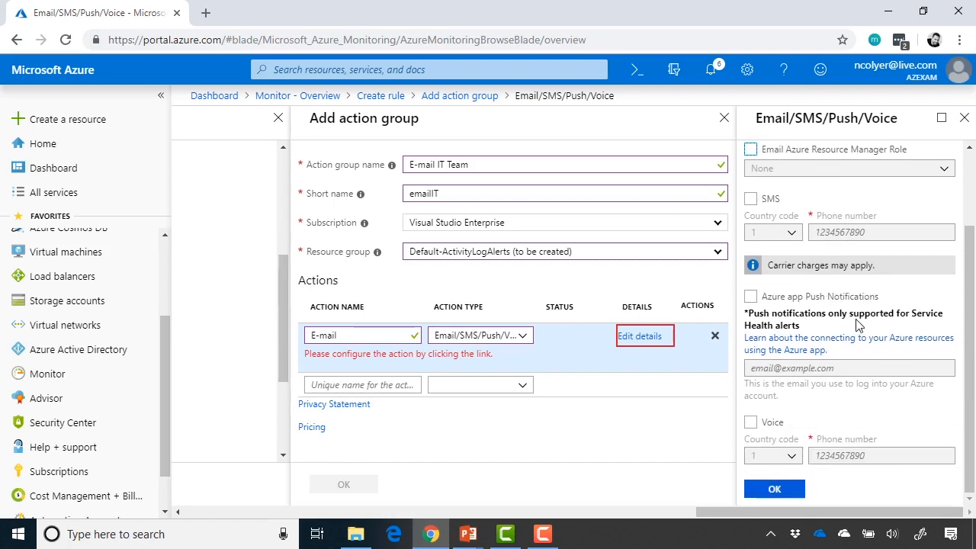
click(775, 489)
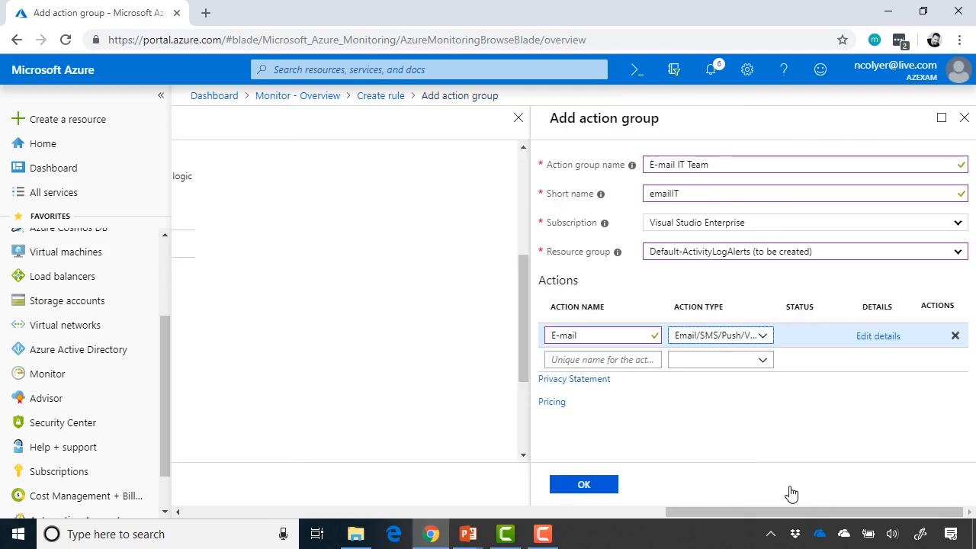
Add a second action 'ServiceNow Incident' of type ITSM, leaving its ticket settings unconfigured
click(638, 358)
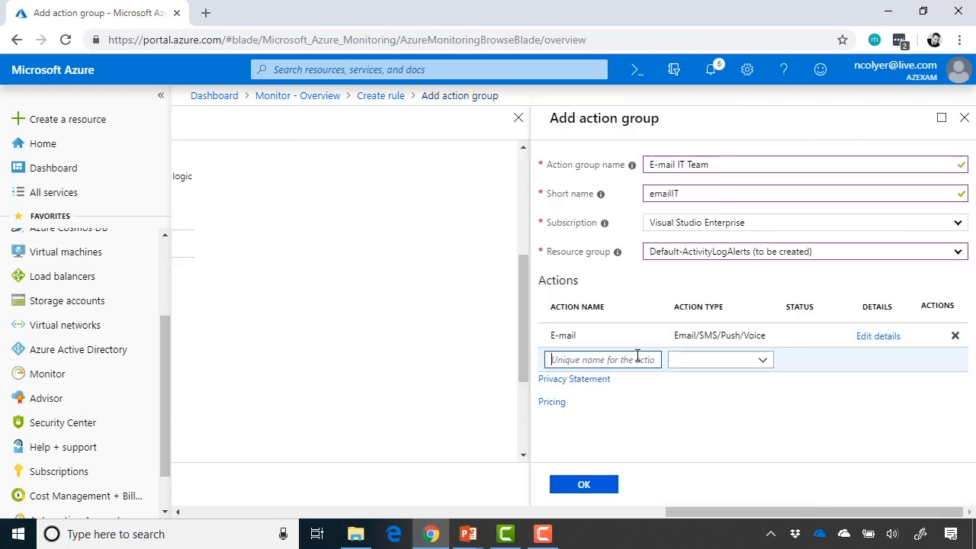
text(ServiceNow )
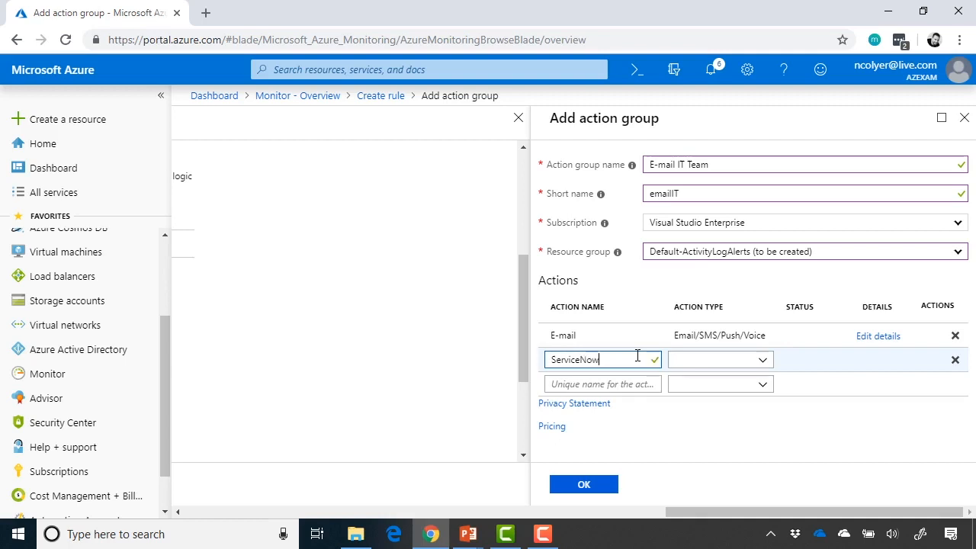
text(Incident)
click(763, 363)
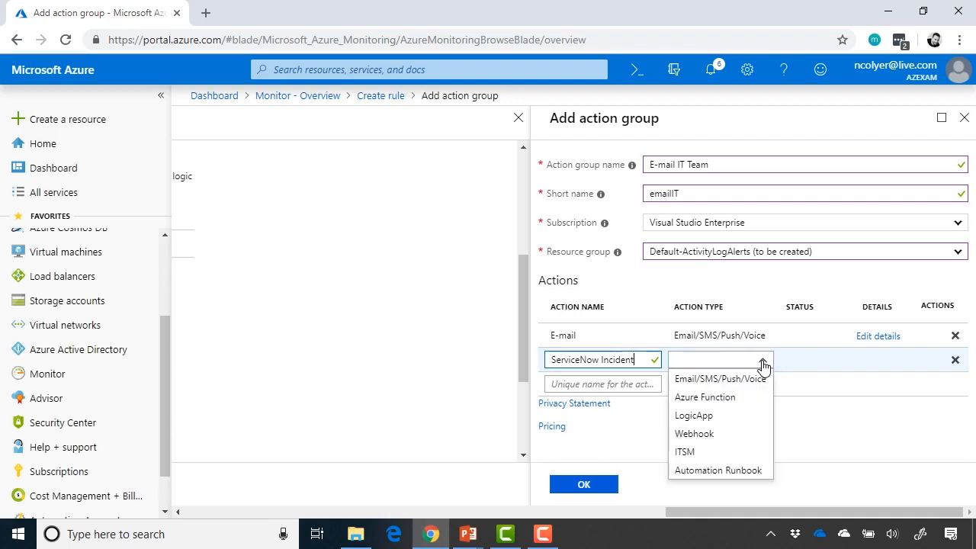
click(736, 455)
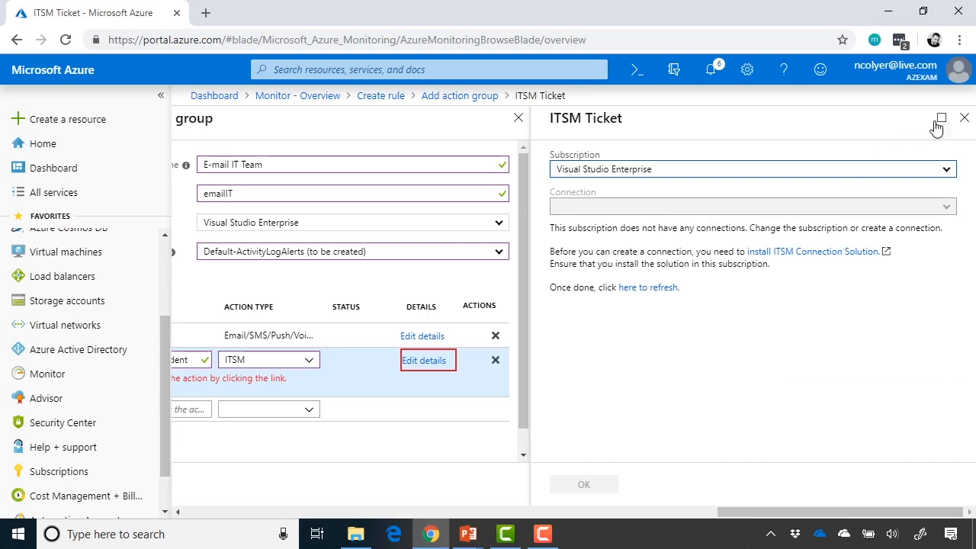
click(965, 117)
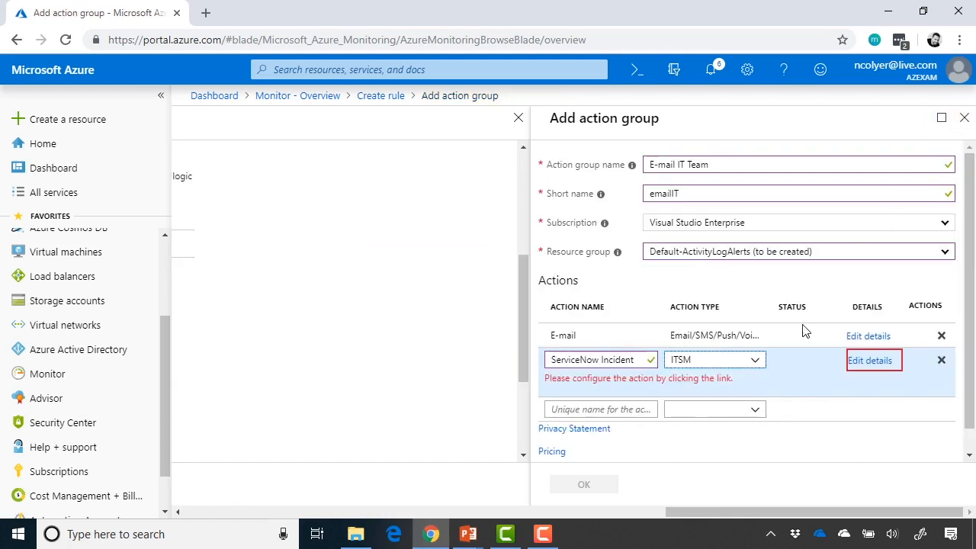
click(754, 361)
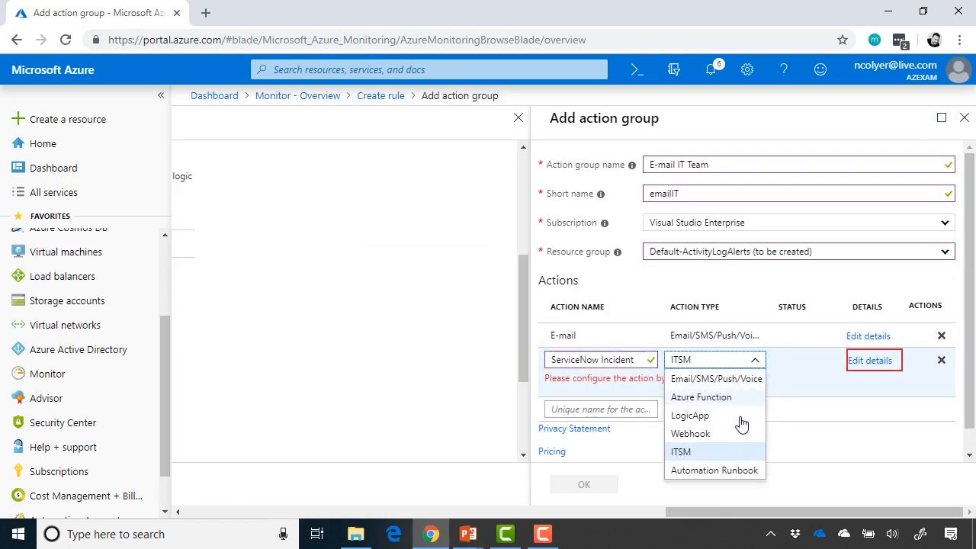
Try Automation Runbook for ServiceNow Incident without choosing a runbook, then delete that action
click(738, 470)
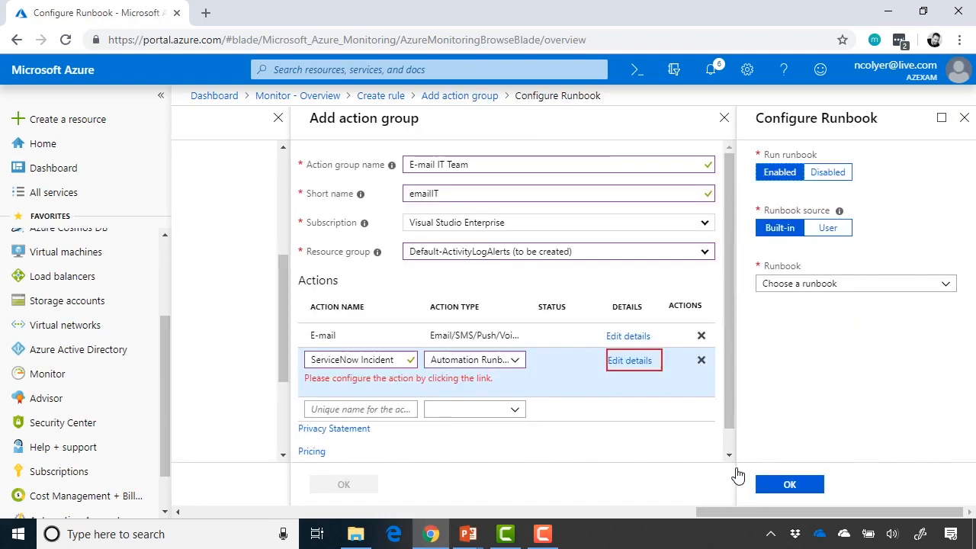
click(863, 290)
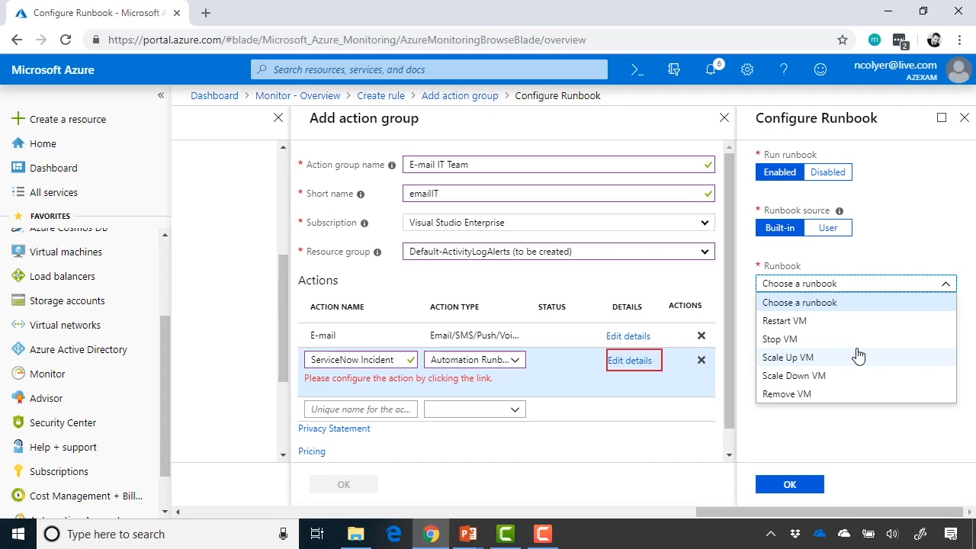
click(908, 238)
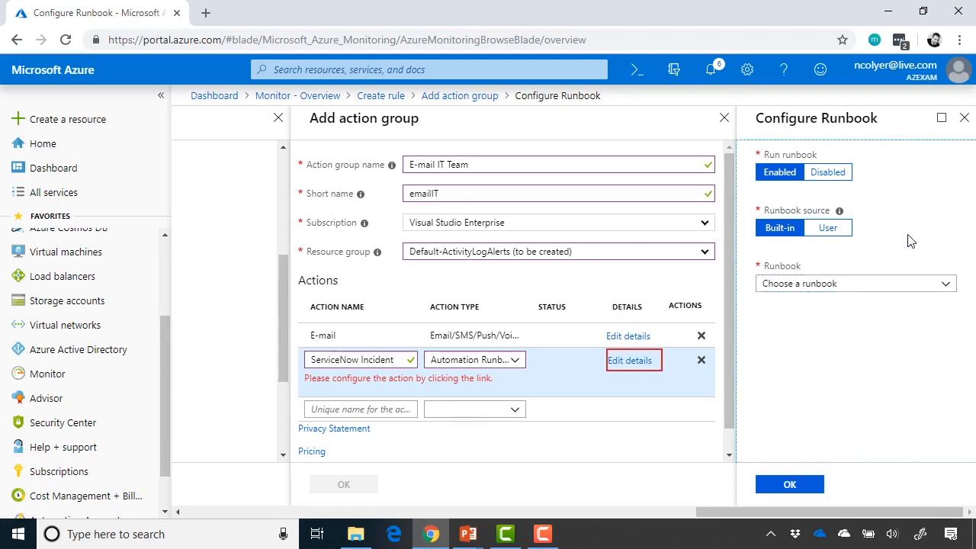
click(965, 118)
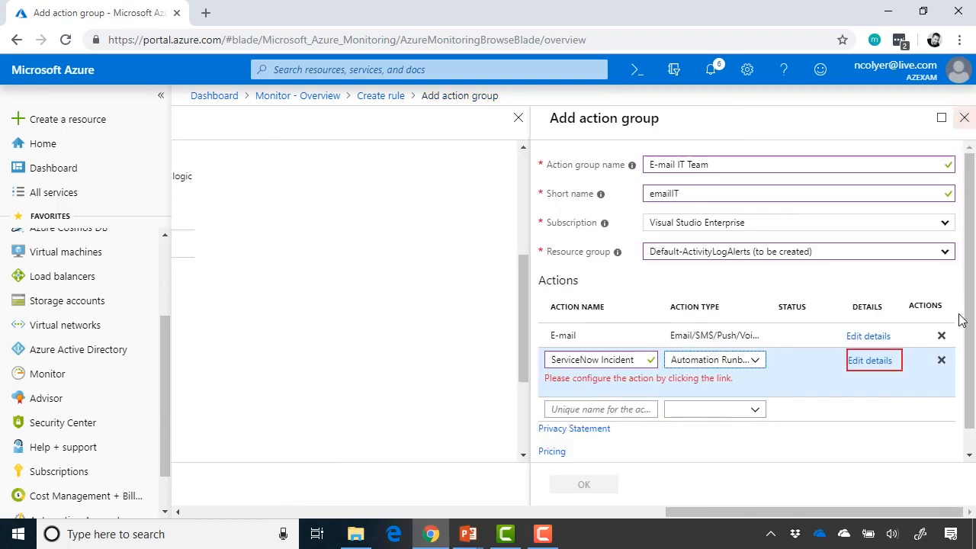
click(943, 361)
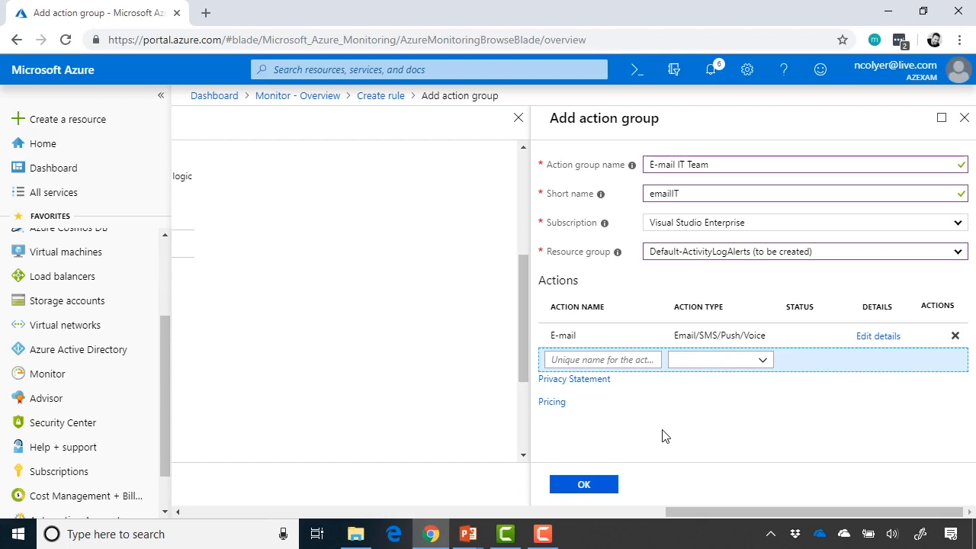
Save the E-mail IT Team action group and enter 'CPU over 90%' as the rule name
click(594, 488)
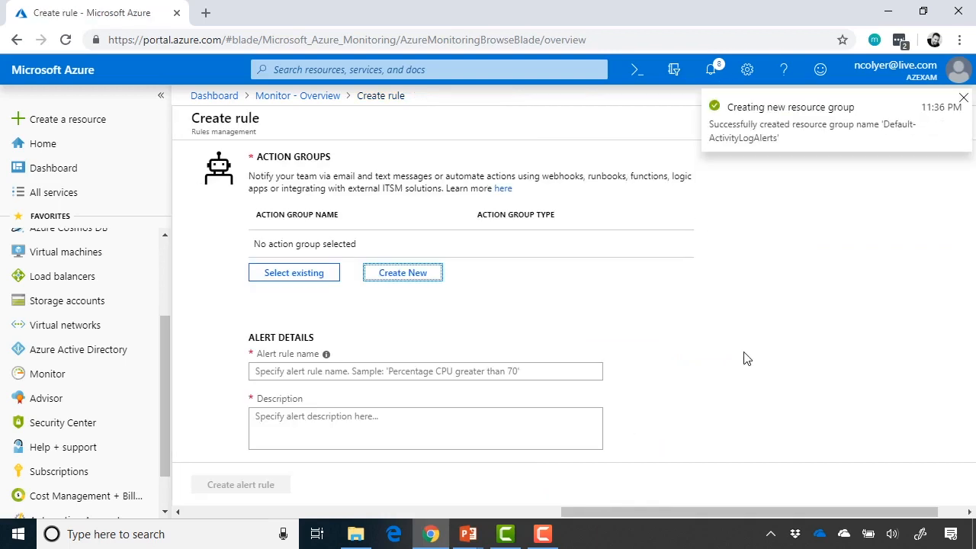
scroll(746, 359, down, 1)
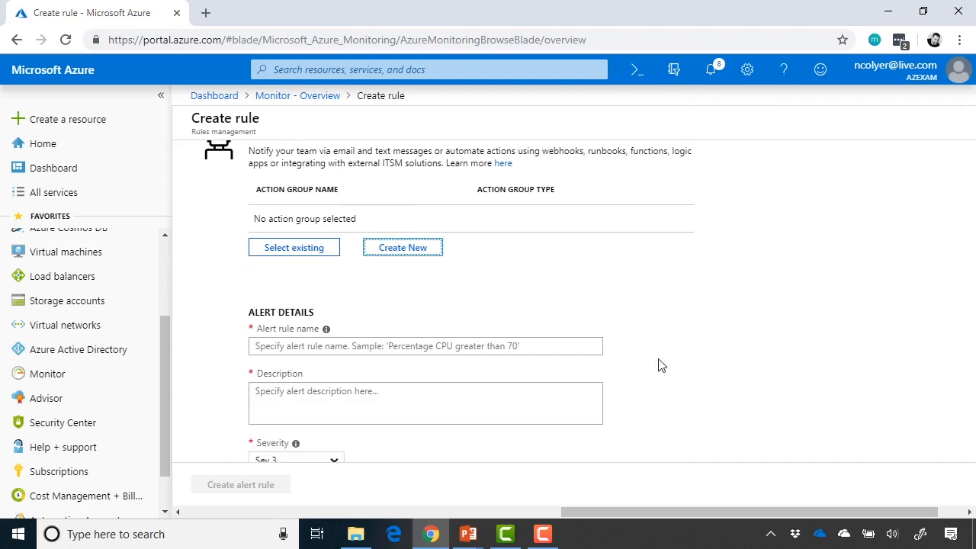
click(562, 344)
scroll(732, 366, down, 1)
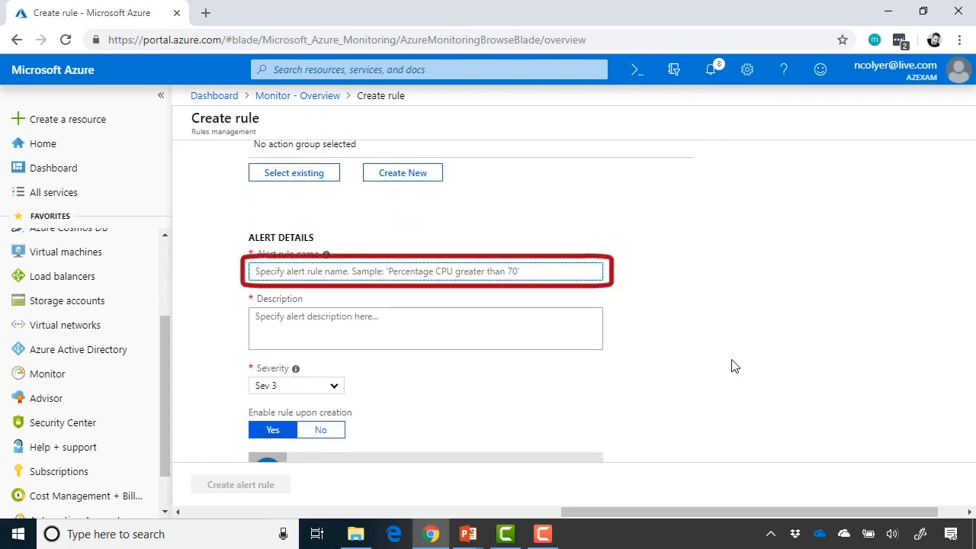
text(CPU over 90%)
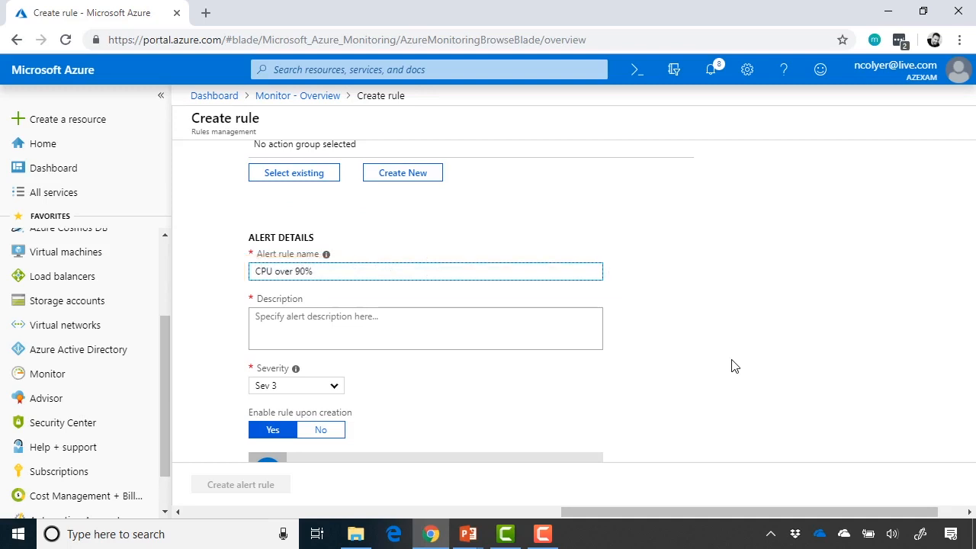
scroll(732, 366, up, 1)
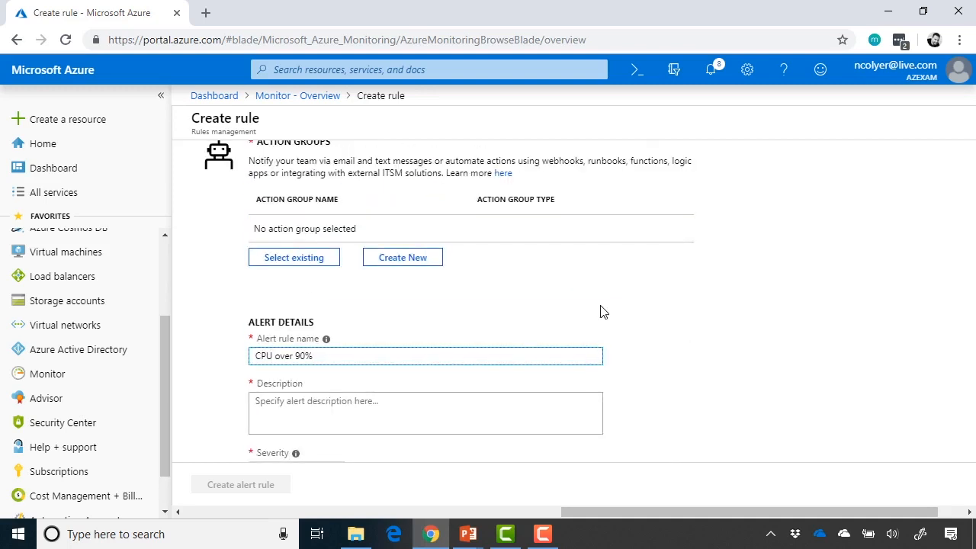
Attach the existing E-mail IT Team action group to the alert rule
click(321, 259)
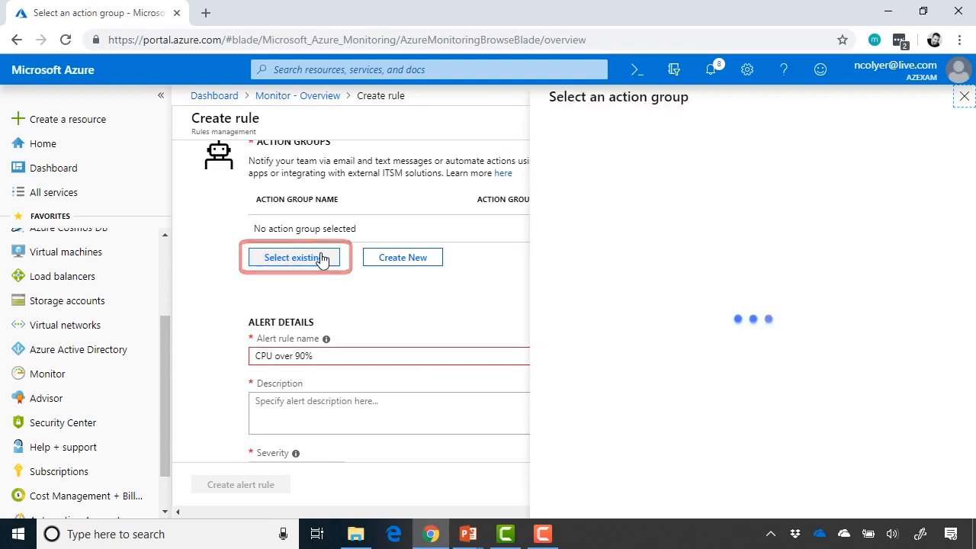
click(624, 285)
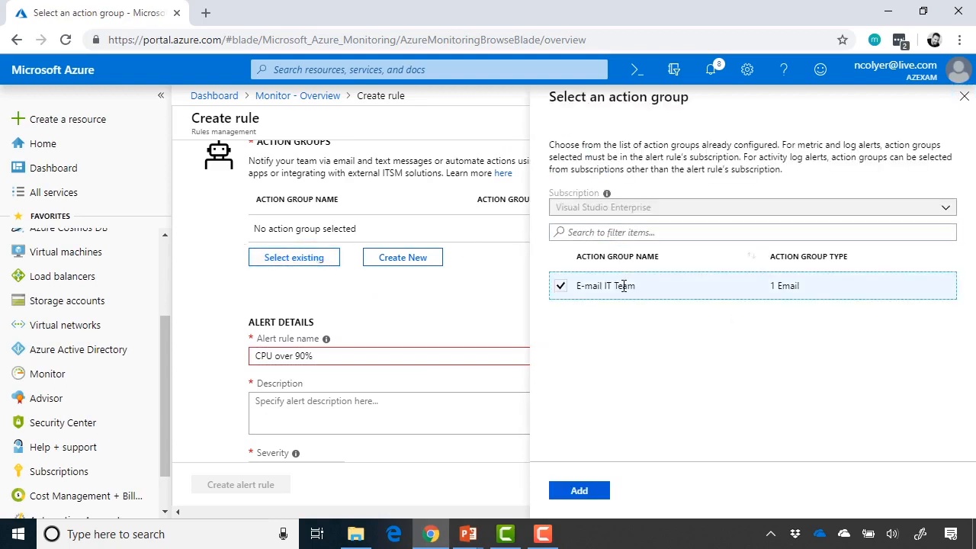
click(582, 489)
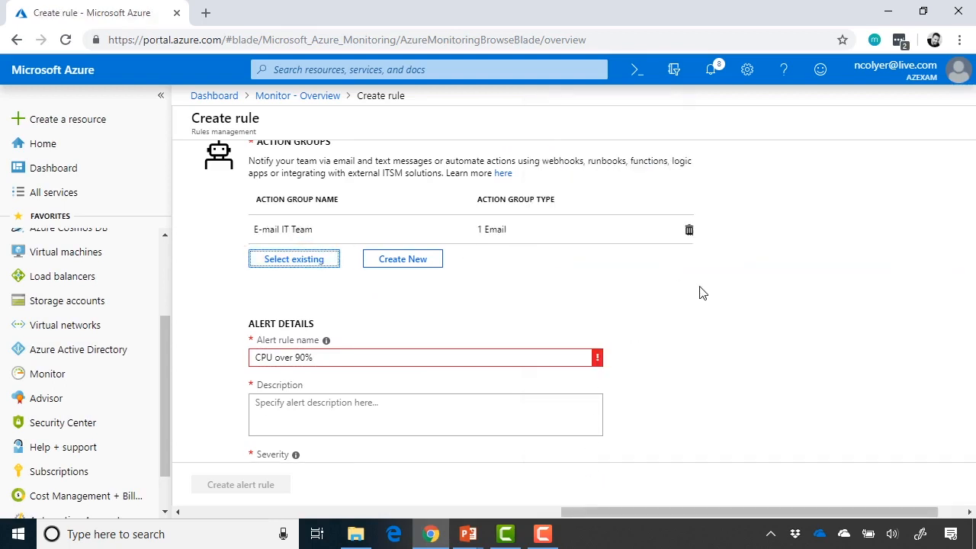
scroll(699, 292, down, 1)
Remove the disallowed % so the rule name reads 'CPU over 90'
click(518, 325)
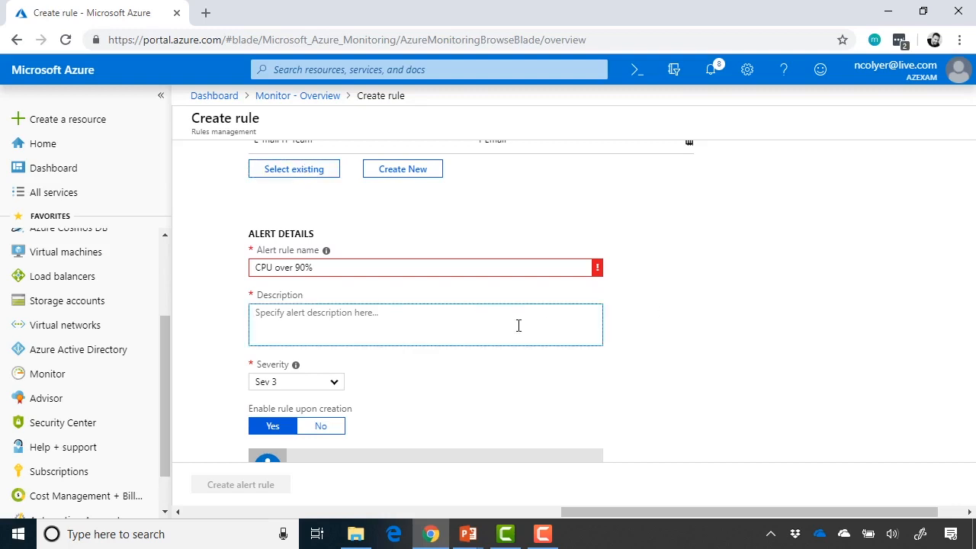
mouse_move(599, 272)
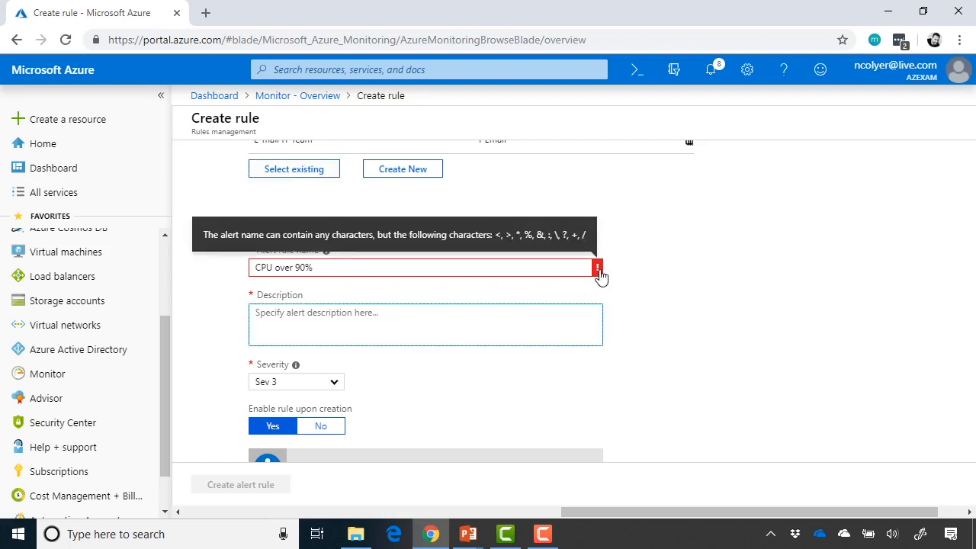
click(466, 270)
key(BackSpace)
Enter the description 'The CPU went over 90%. Help!'
click(469, 338)
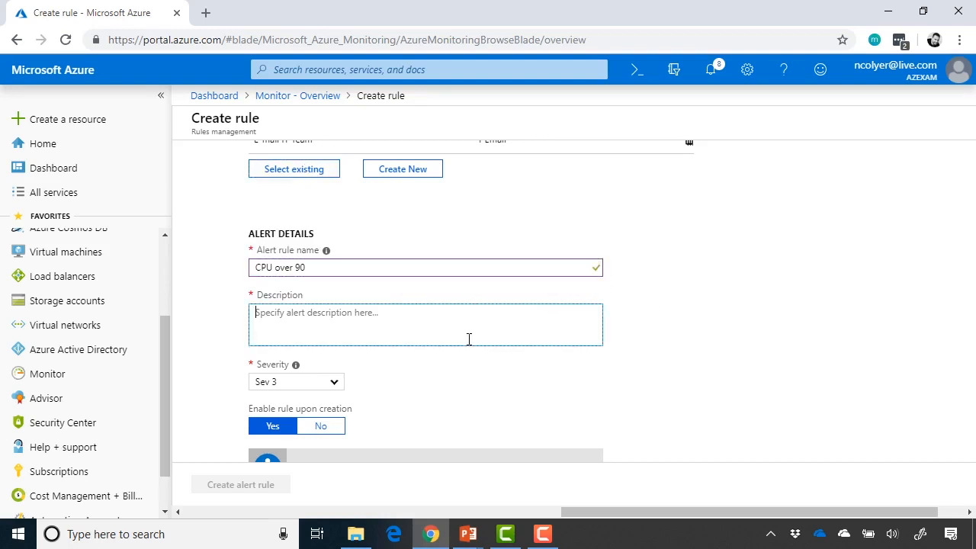
scroll(646, 377, down, 1)
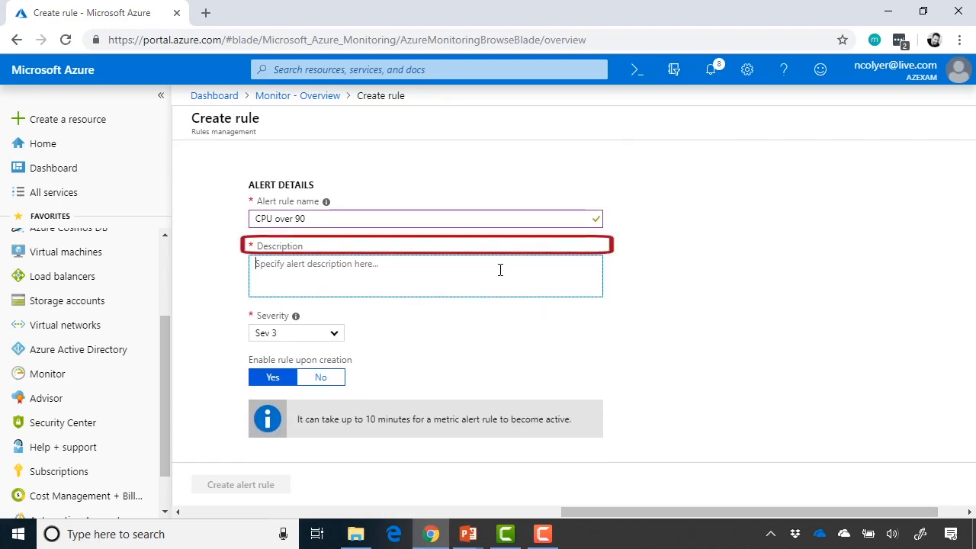
text(T)
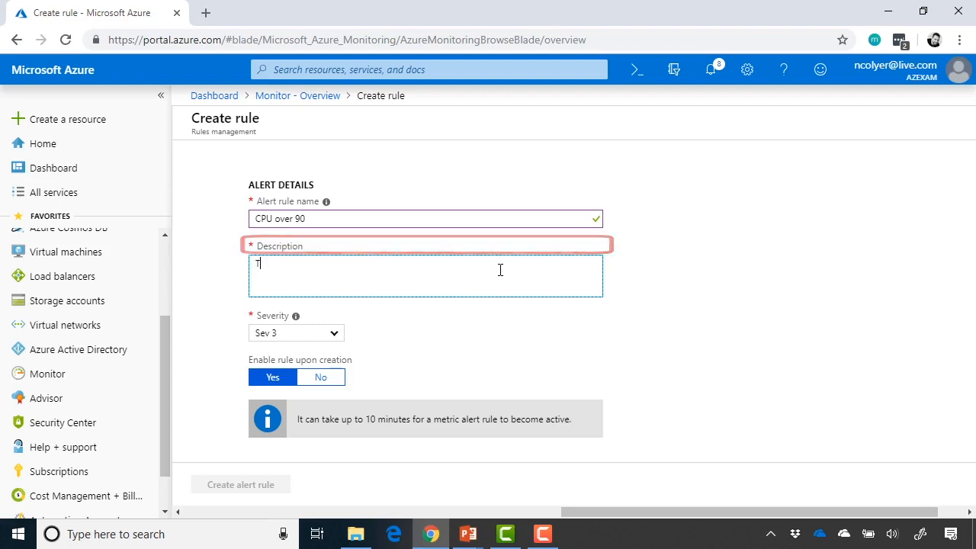
text(he CPU went over)
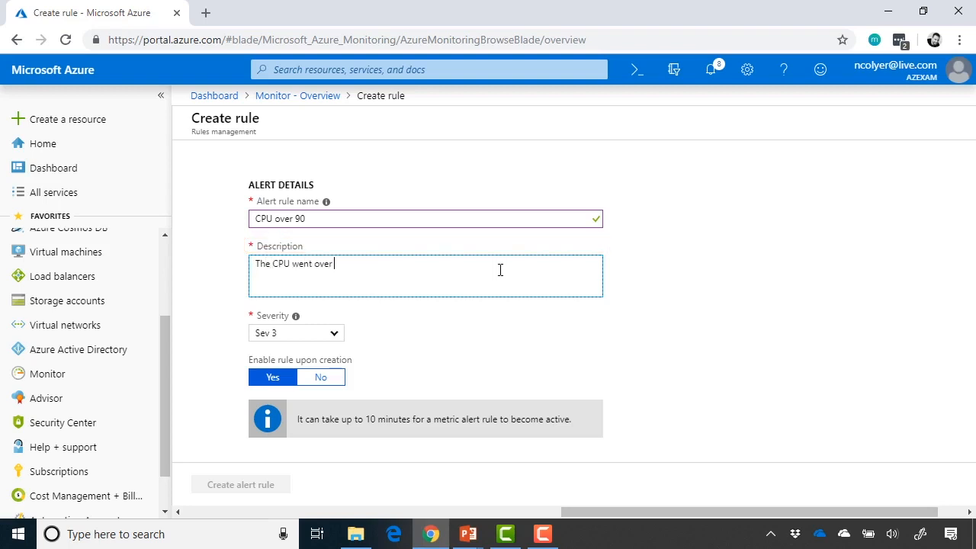
text( 90%. Help!)
click(449, 320)
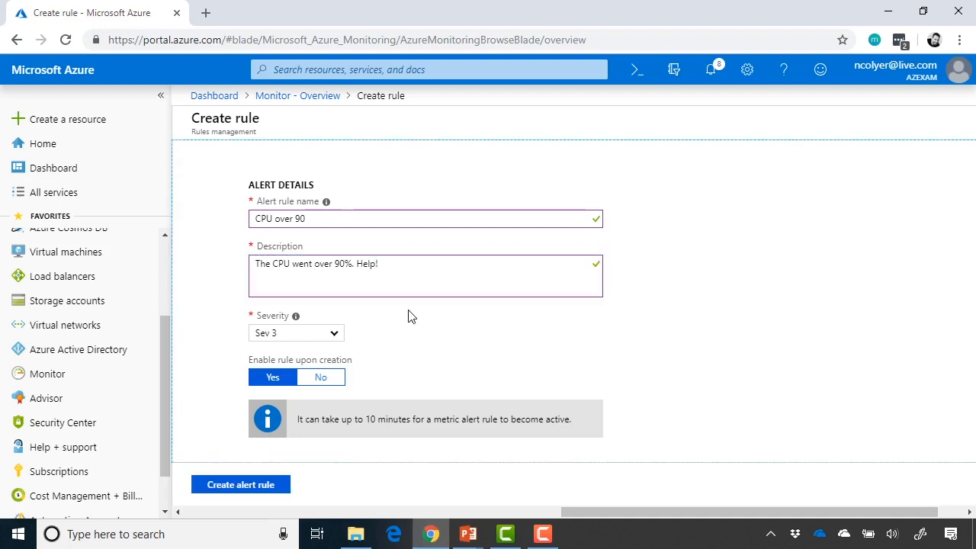
Set the alert rule's severity to Sev 4
click(329, 340)
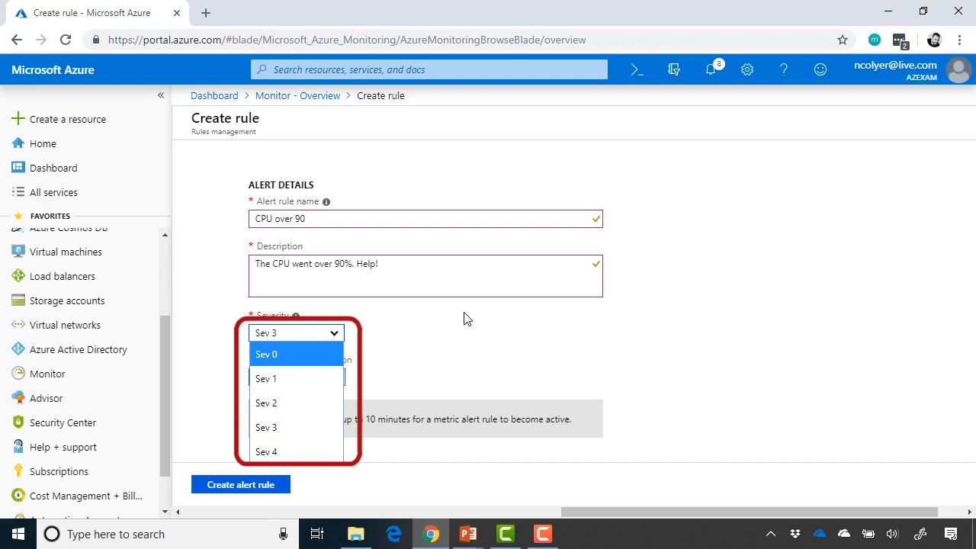
click(312, 451)
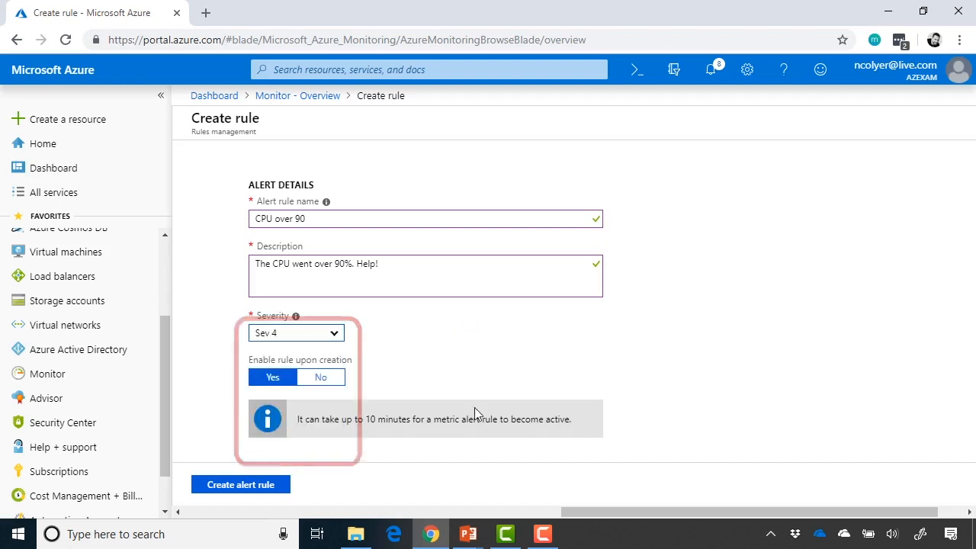
click(598, 353)
scroll(598, 353, down, 1)
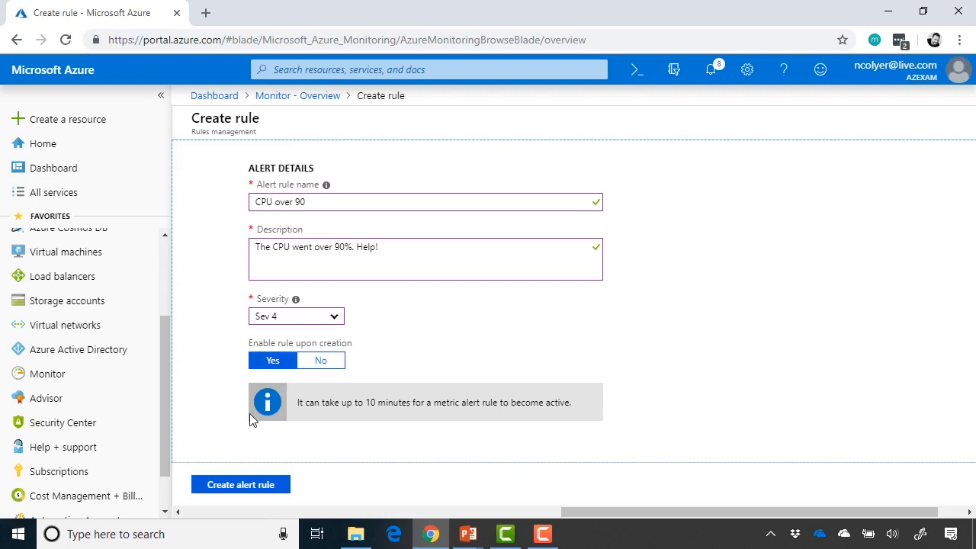
Create the 'CPU over 90' alert rule and wait for the Monitor overview to return
click(248, 492)
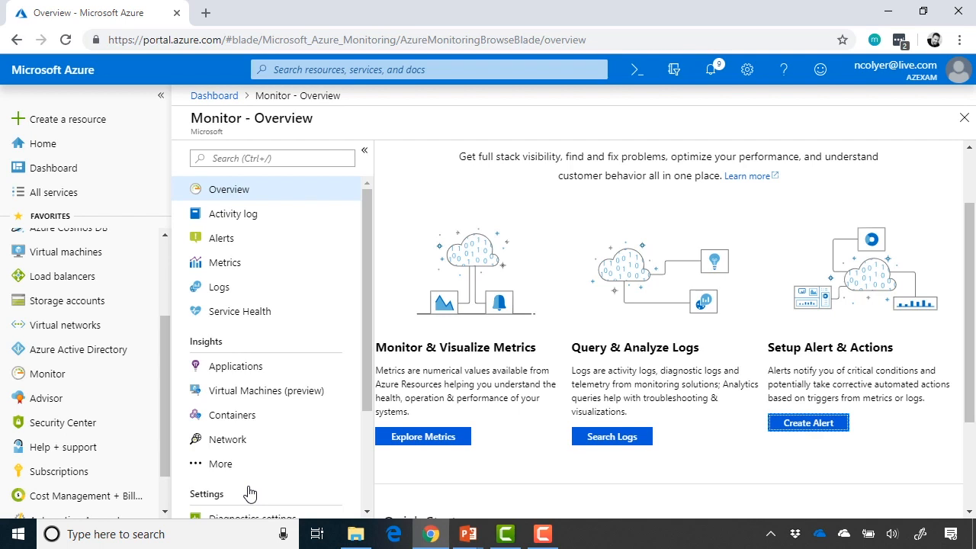
Go to vm01 from the Virtual machines list and open its Diagnostics settings page
click(122, 252)
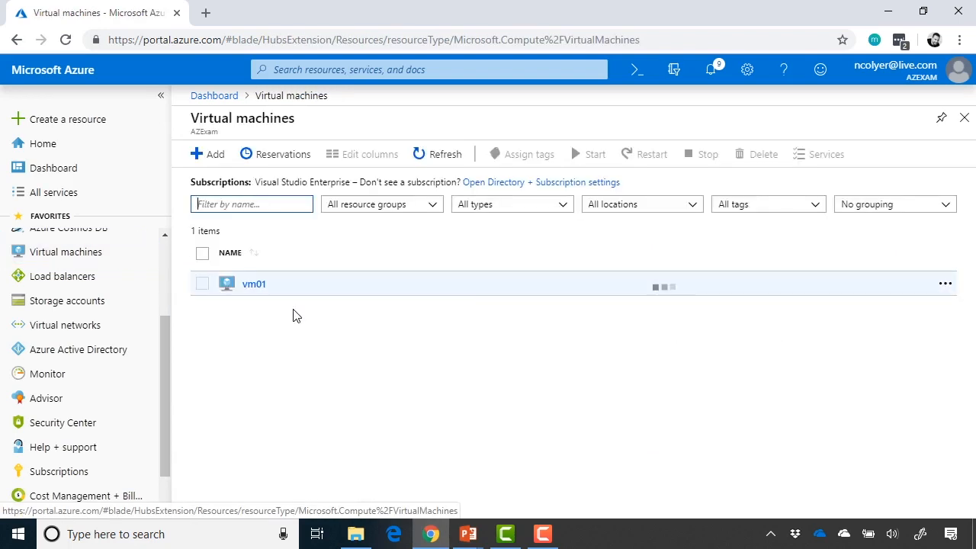
click(257, 288)
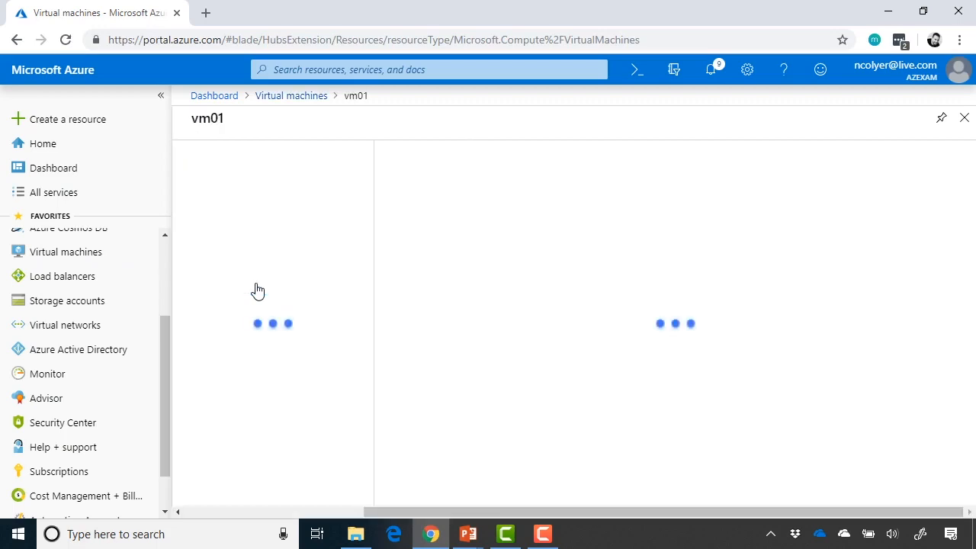
scroll(262, 351, down, 3)
scroll(262, 350, down, 5)
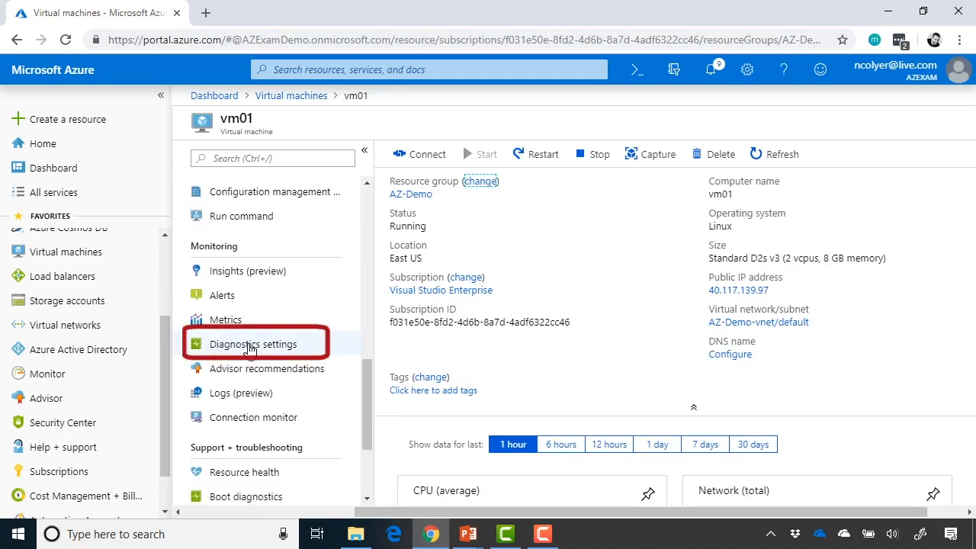
click(250, 347)
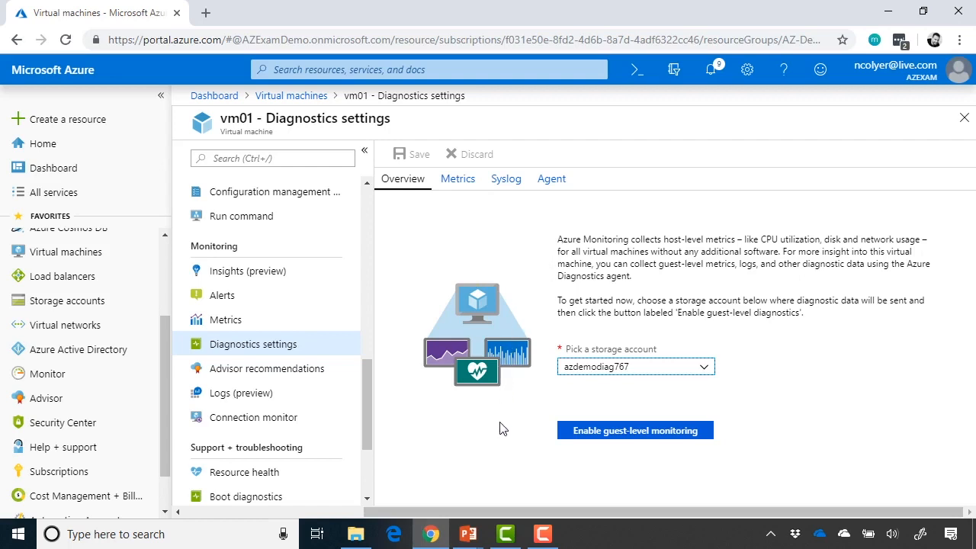
Enable guest-level monitoring on vm01 using the azdemodiag767 storage account
click(745, 371)
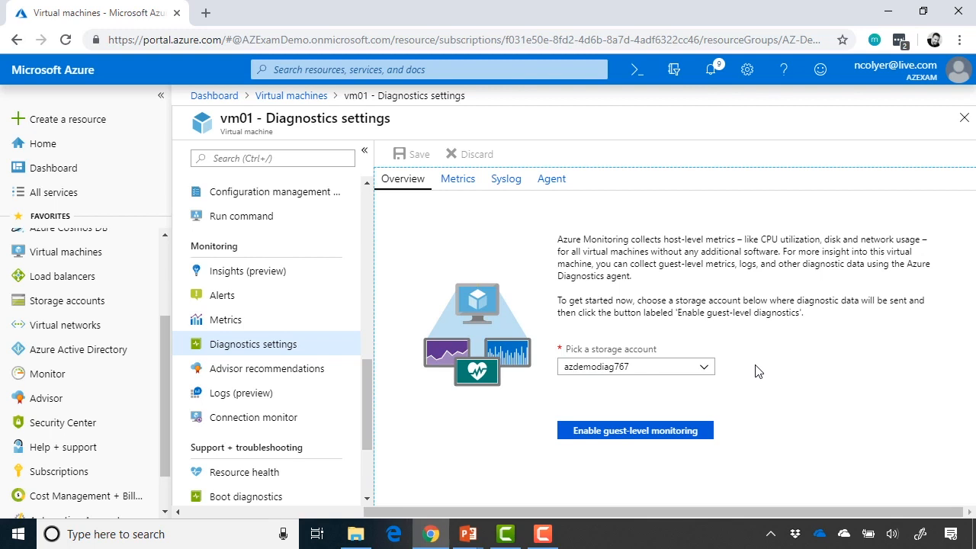
click(628, 432)
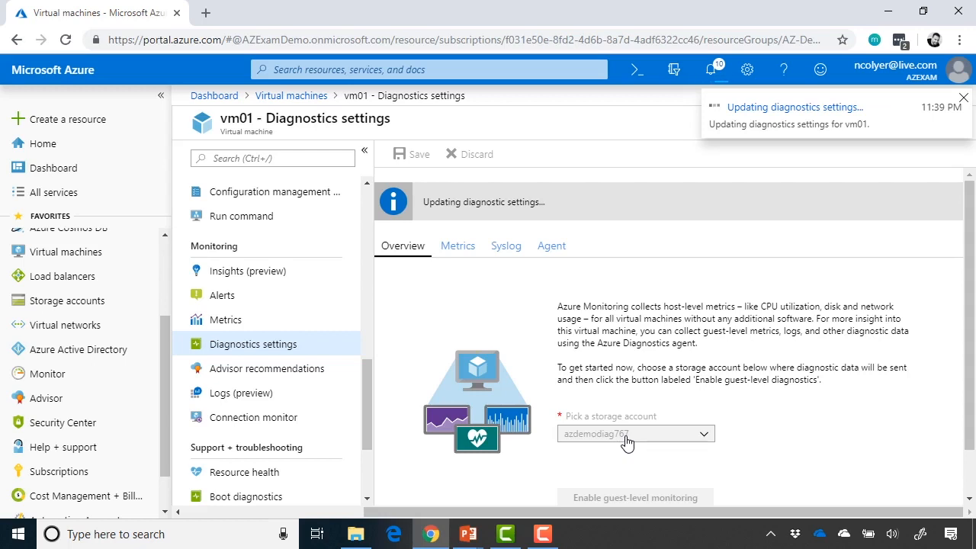
Open vm01's Metrics blade and browse the Metric list, leaving the chart with no metric selected
click(290, 320)
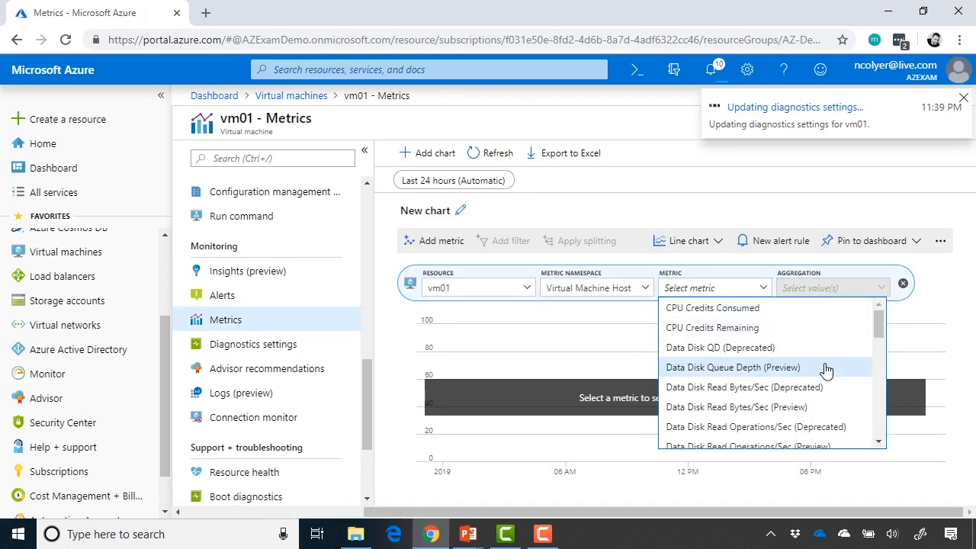
scroll(825, 371, down, 1)
scroll(826, 371, down, 5)
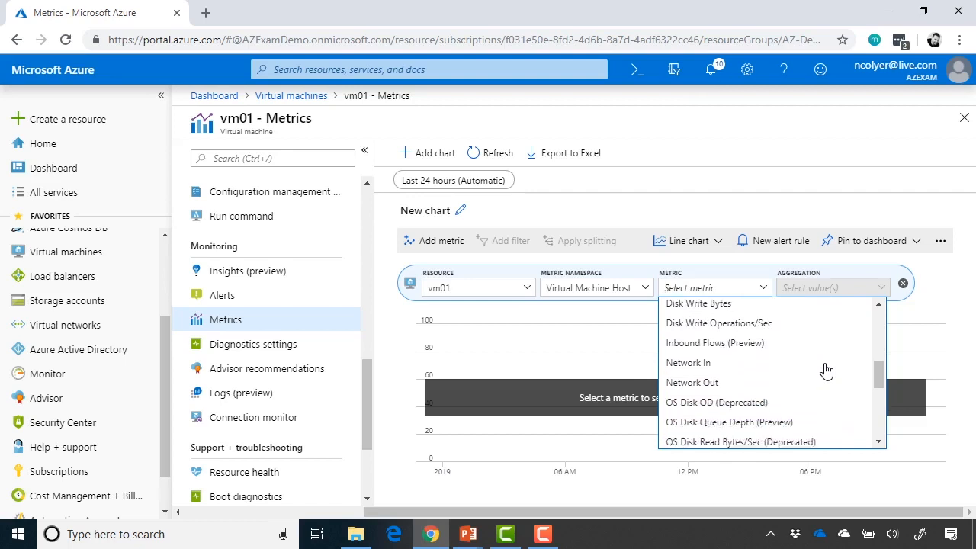
scroll(825, 371, down, 2)
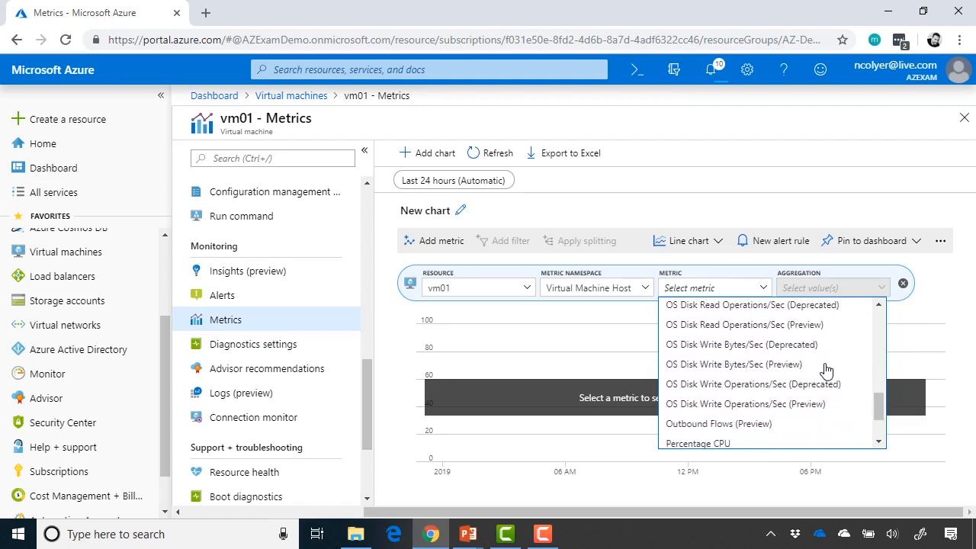
click(943, 288)
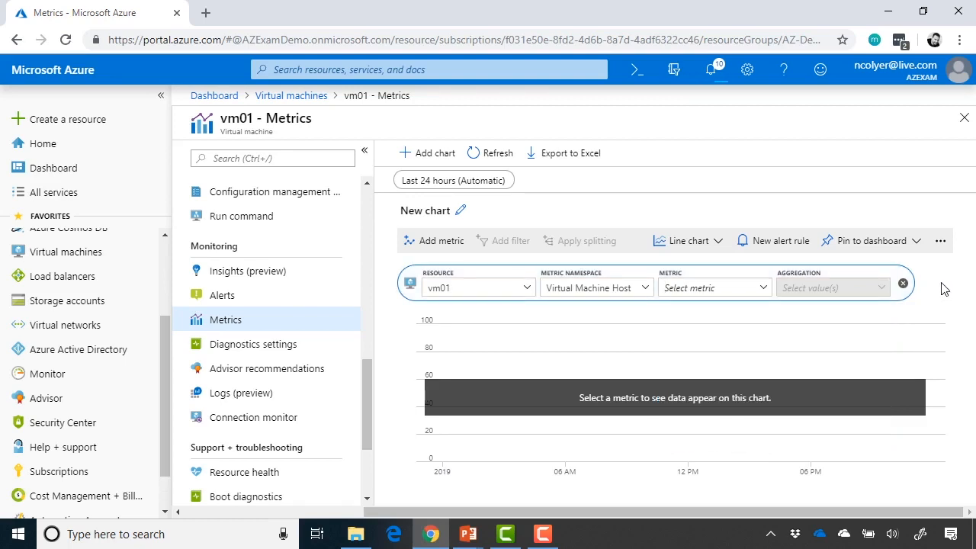